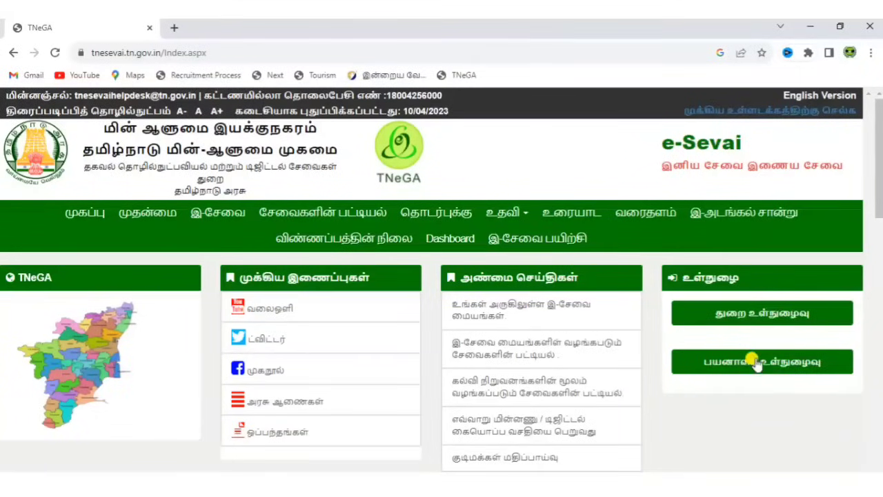
Open the citizen portal's new-user registration form and review the details it requires.
click(757, 361)
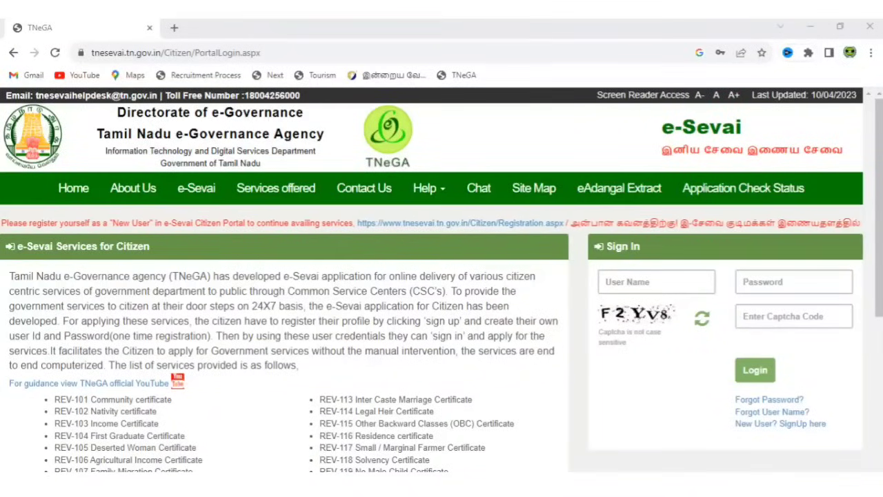
click(763, 424)
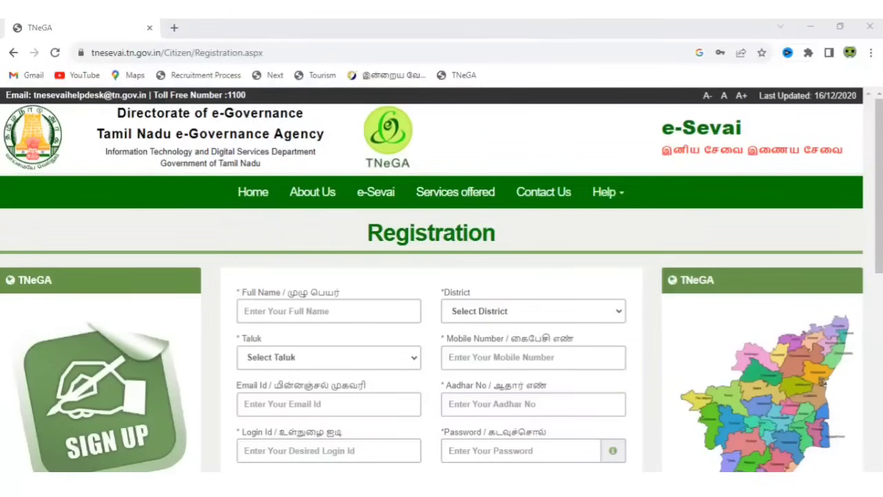
drag(879, 173, 879, 232)
click(292, 186)
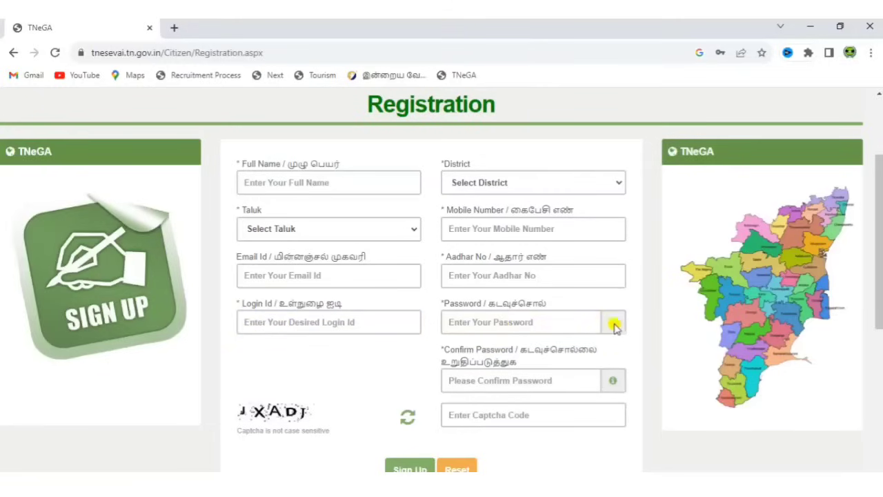
mouse_move(613, 324)
scroll(683, 464, down, 1)
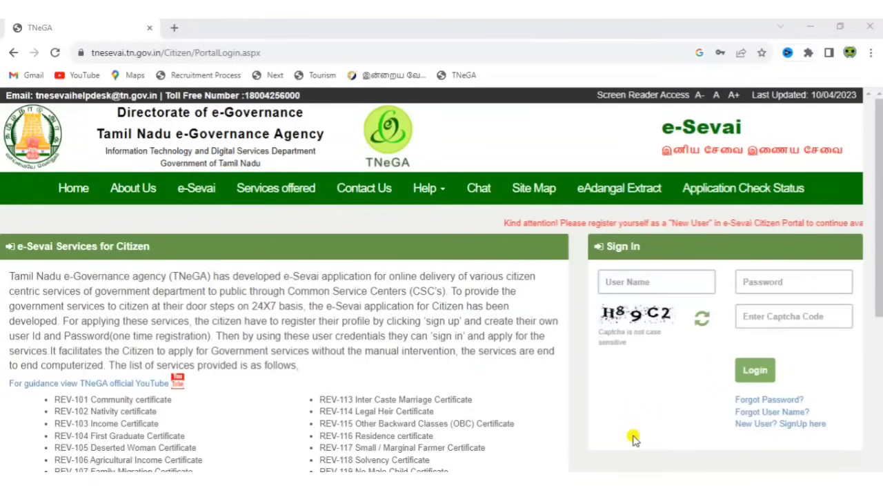
Sign in to the citizen portal with the account's user name, password and captcha code.
click(640, 282)
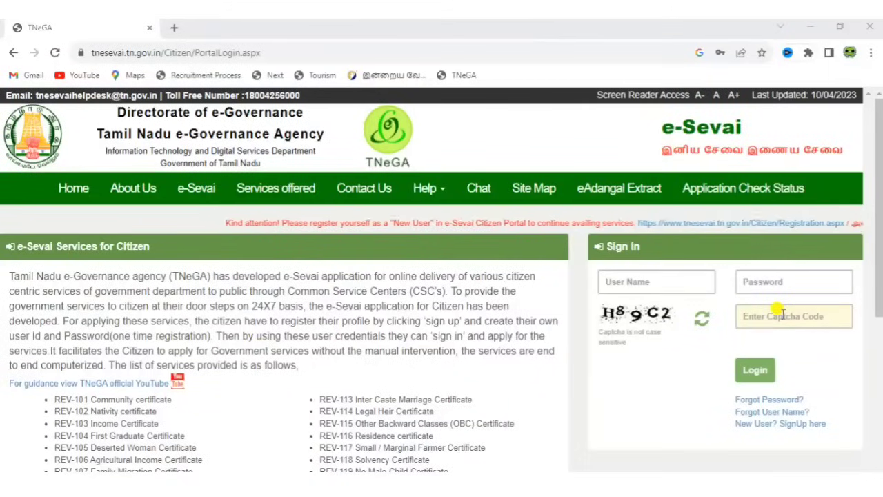
click(755, 370)
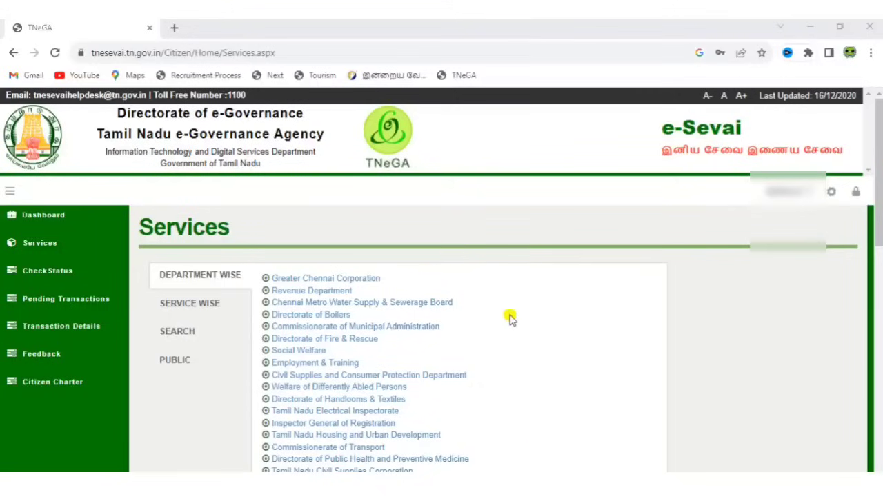
click(743, 321)
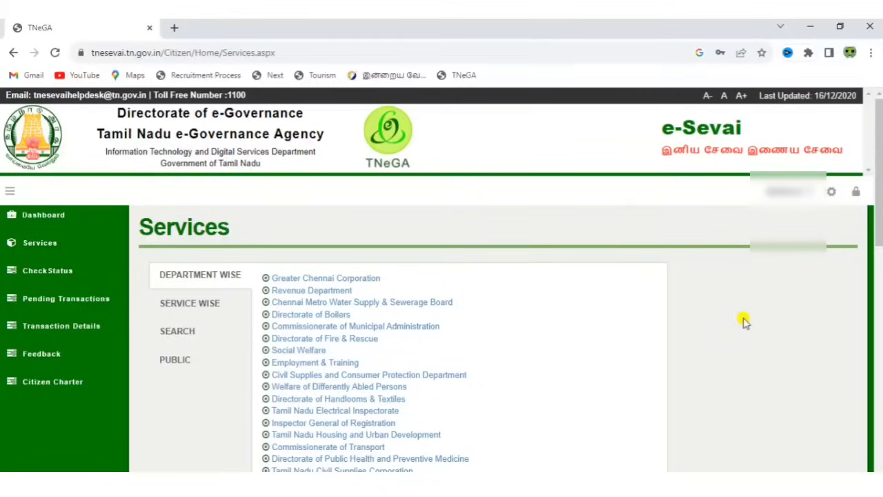
List the Social Welfare department's services and choose SWL-103 Chief Ministers Girl Child Protection Scheme - II.
scroll(743, 321, down, 2)
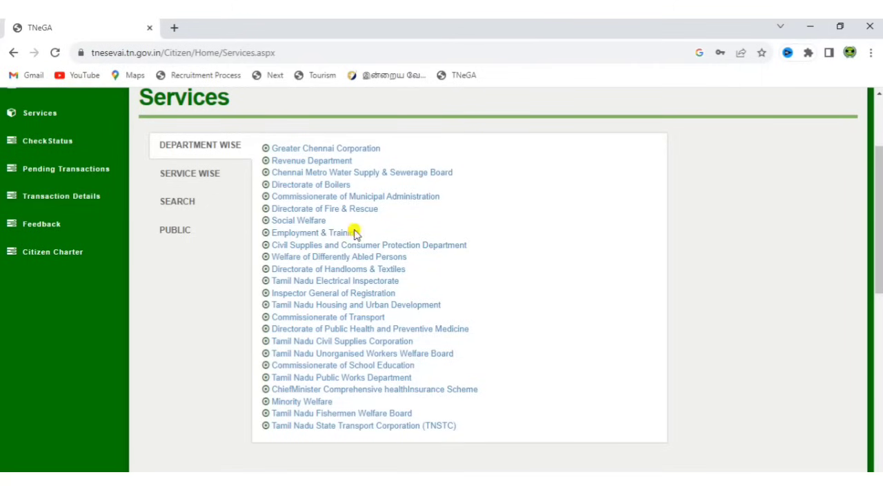
click(303, 223)
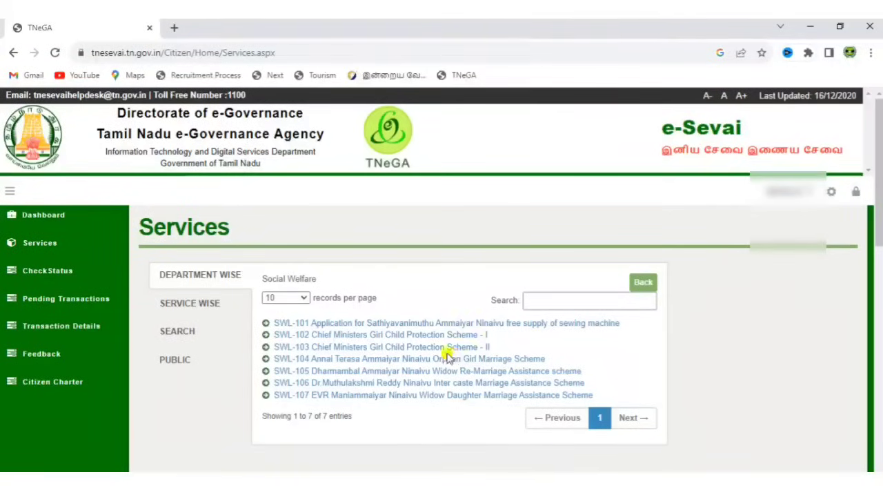
click(380, 349)
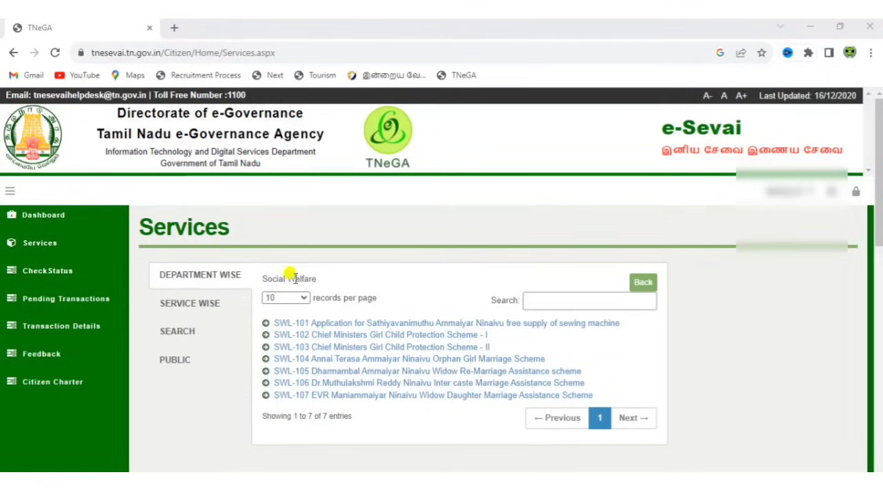
Open REV-101 Community certificate from the Revenue Department's services and proceed past its instructions to the applicant search.
click(222, 276)
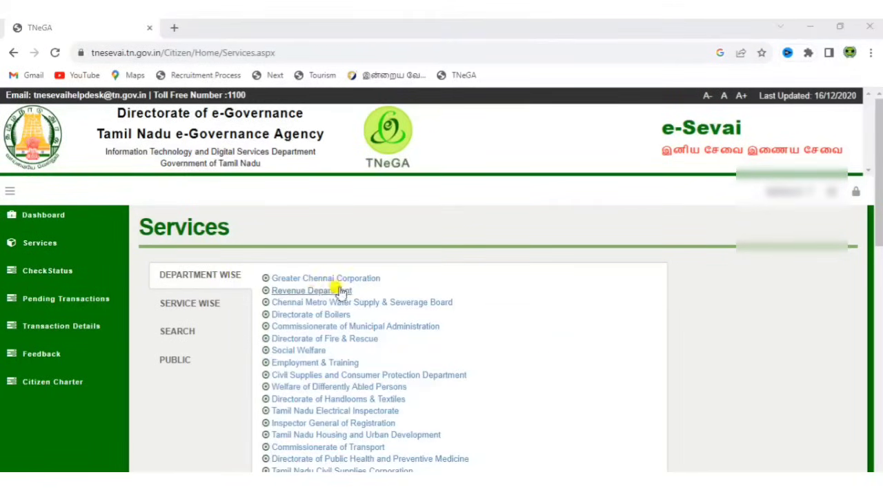
click(341, 294)
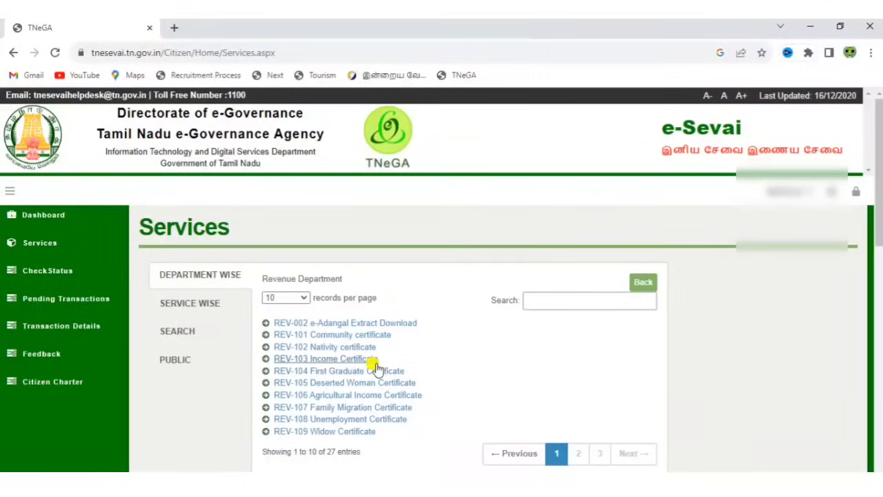
click(347, 335)
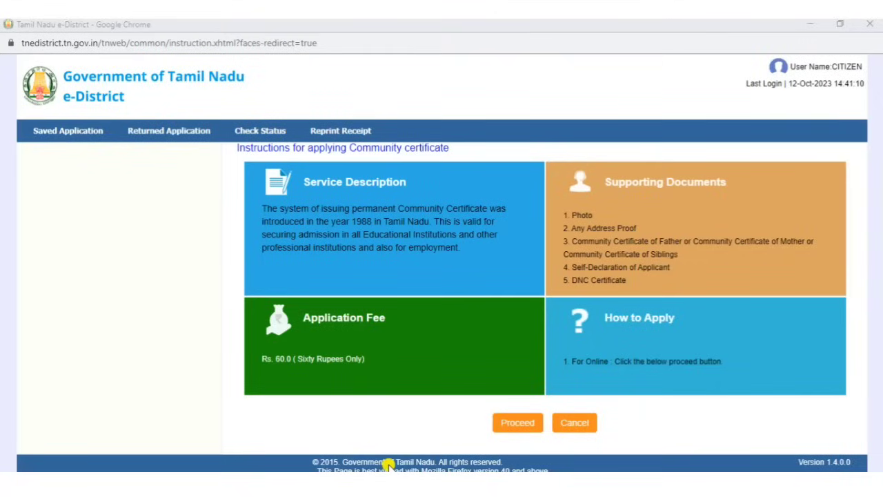
click(507, 422)
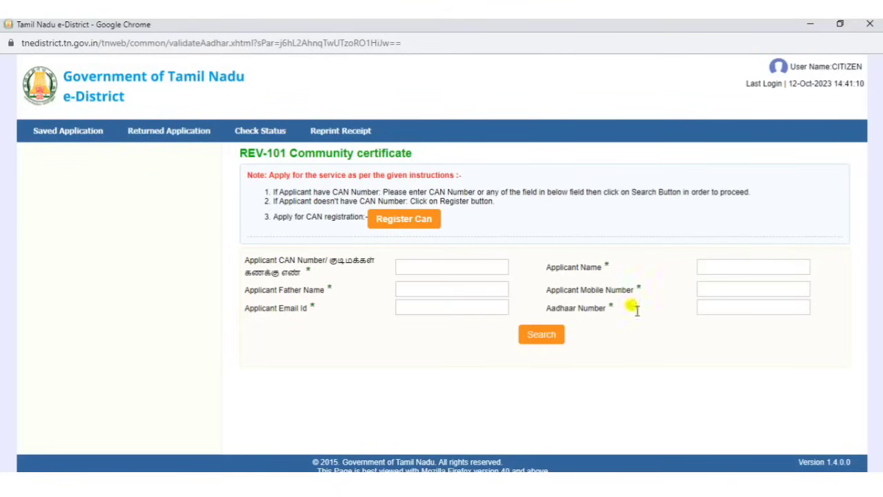
Search for the applicant by Aadhaar number and copy the CAN number from the matching record.
click(761, 307)
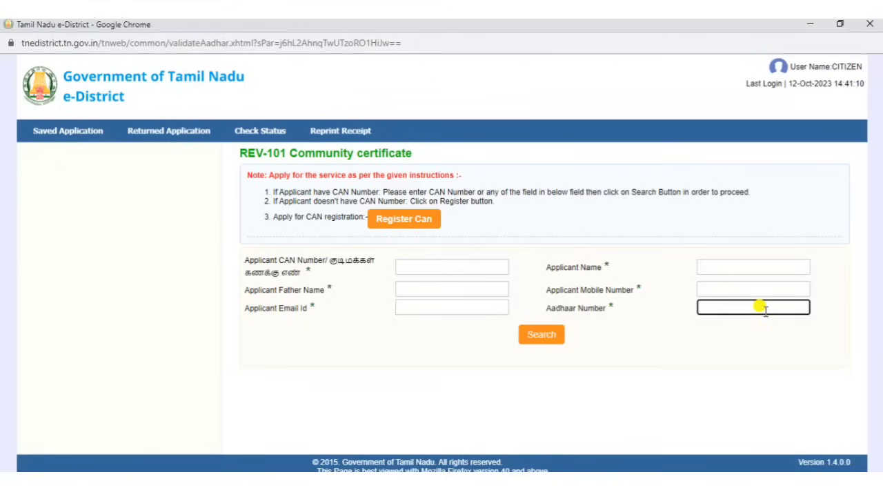
text(1234)
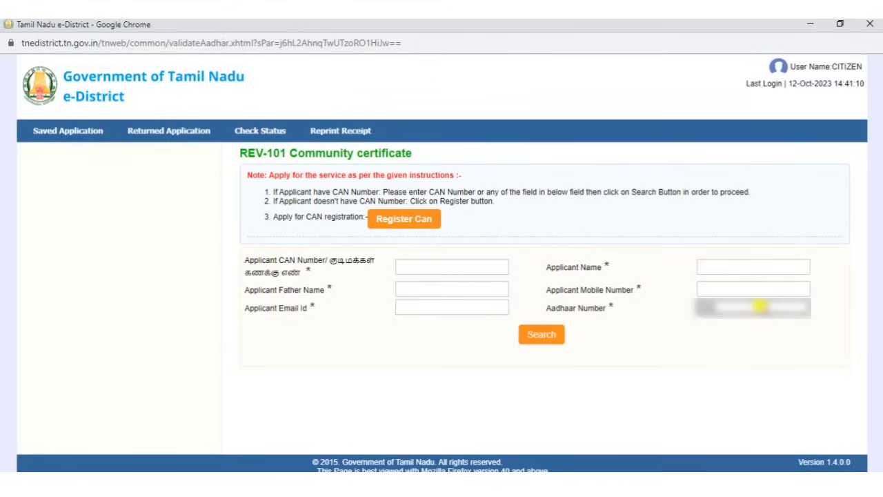
text(567890)
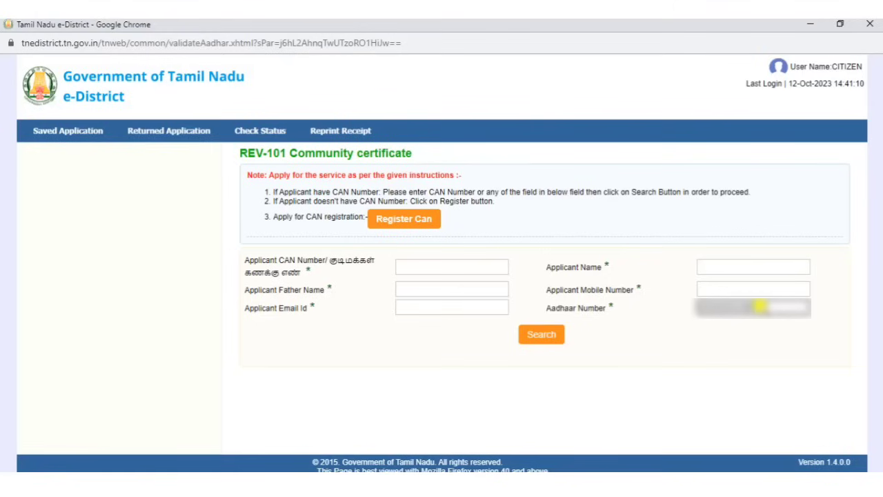
click(528, 335)
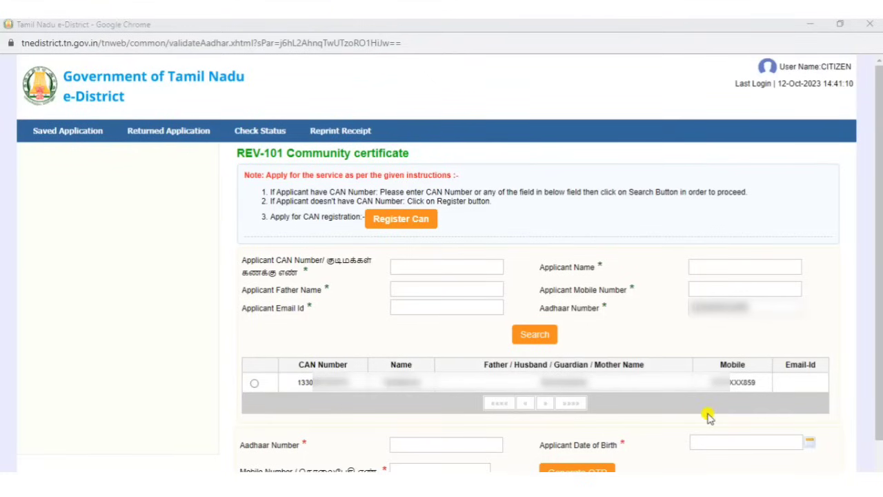
double_click(322, 381)
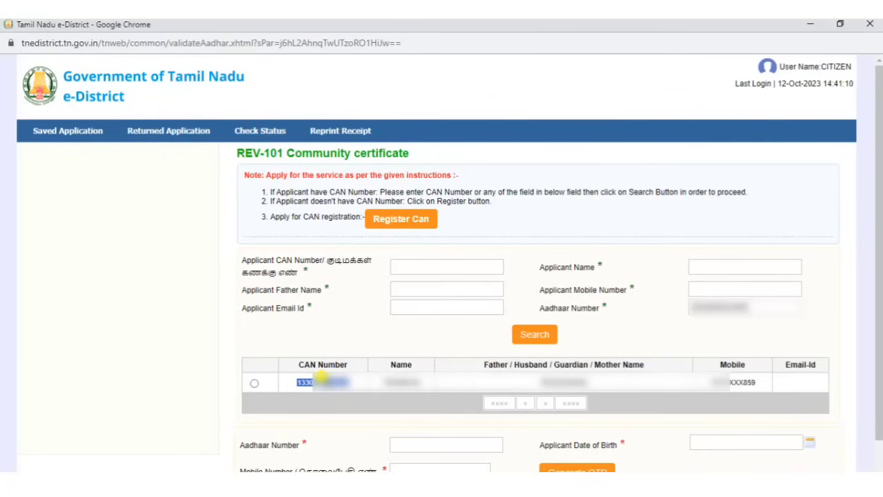
click(285, 351)
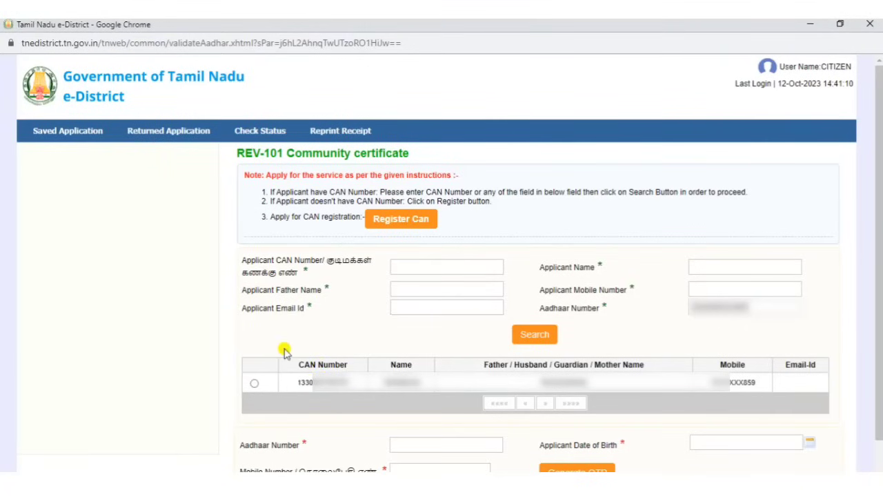
Open the CAN registration form and review its applicant, address, contact and bank detail fields.
click(427, 225)
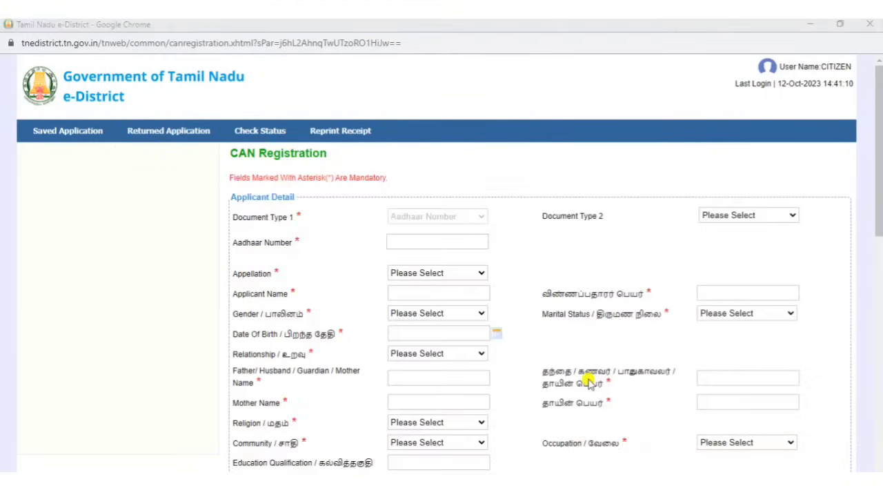
click(646, 314)
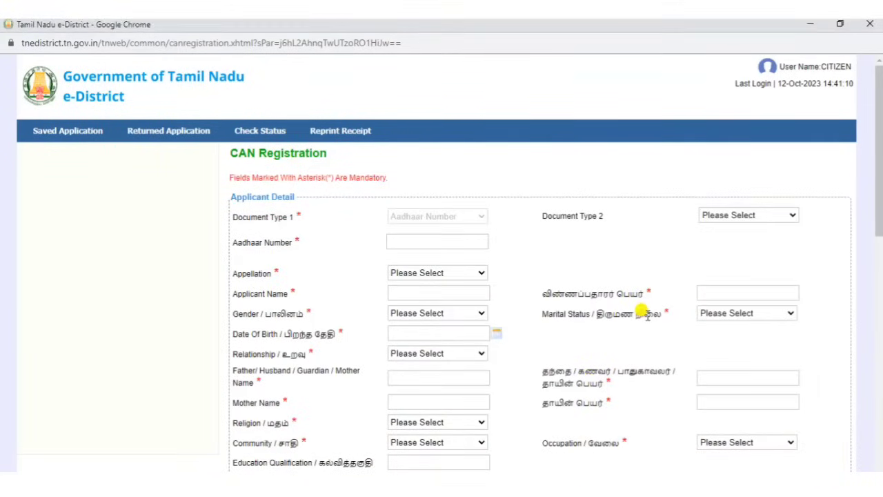
scroll(646, 314, down, 10)
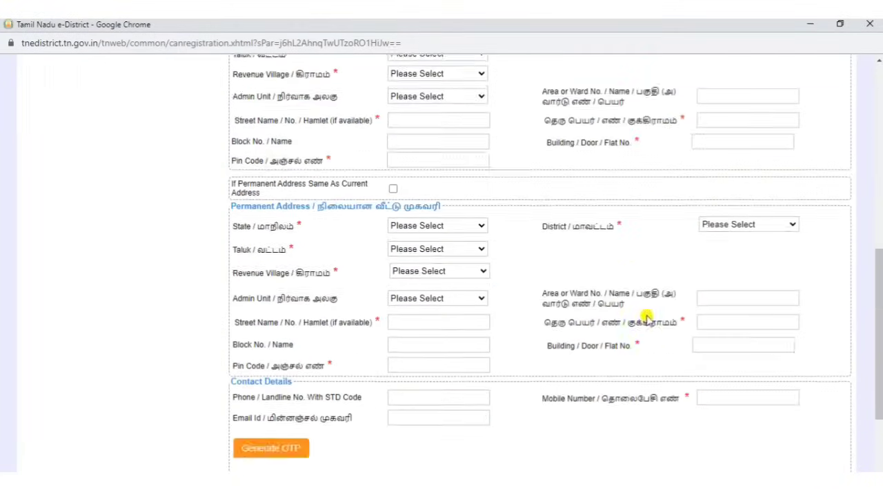
scroll(647, 318, down, 1)
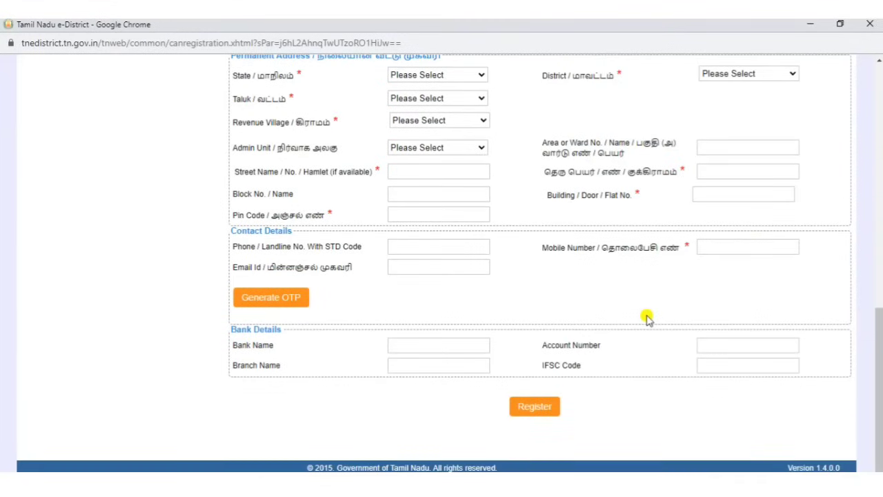
scroll(647, 318, up, 10)
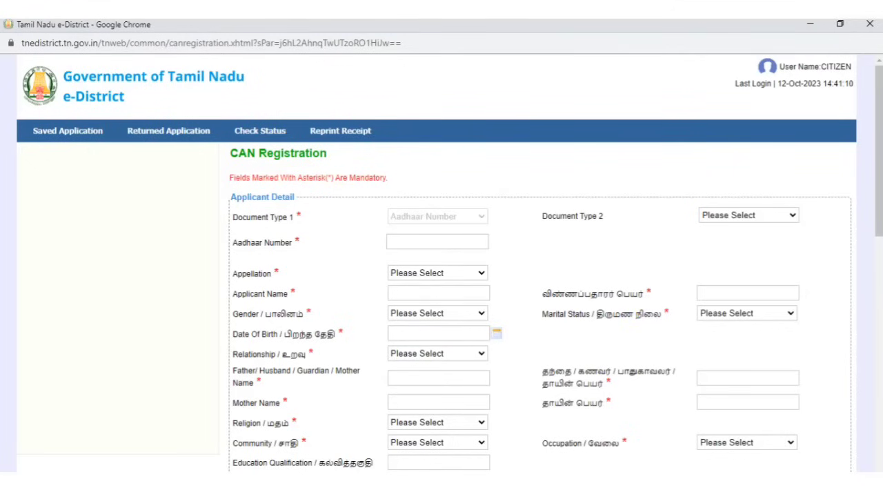
Return to the Social Welfare services, open SWL-103 and retrieve the applicant's details with the copied CAN number.
key(alt+Tab)
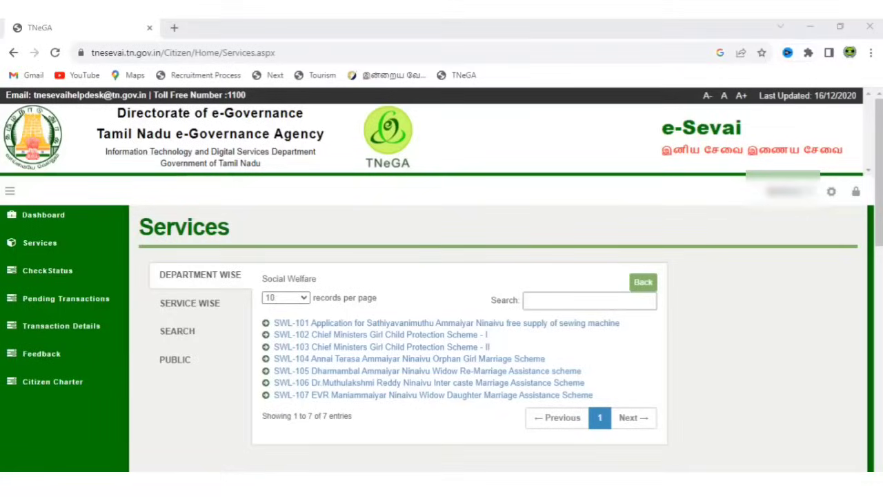
click(353, 347)
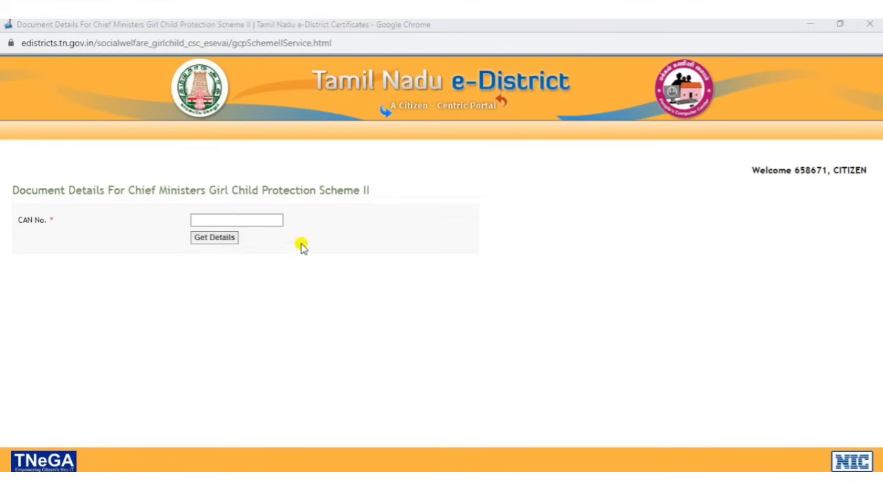
click(270, 220)
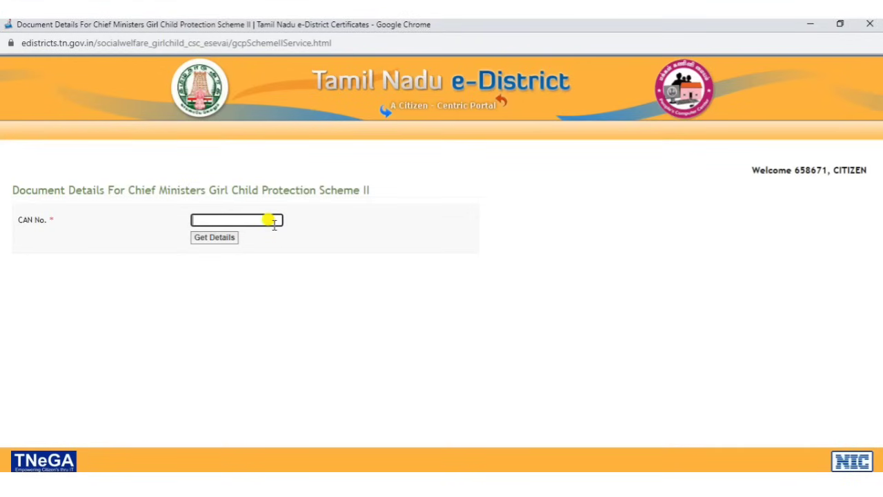
key(ctrl+v)
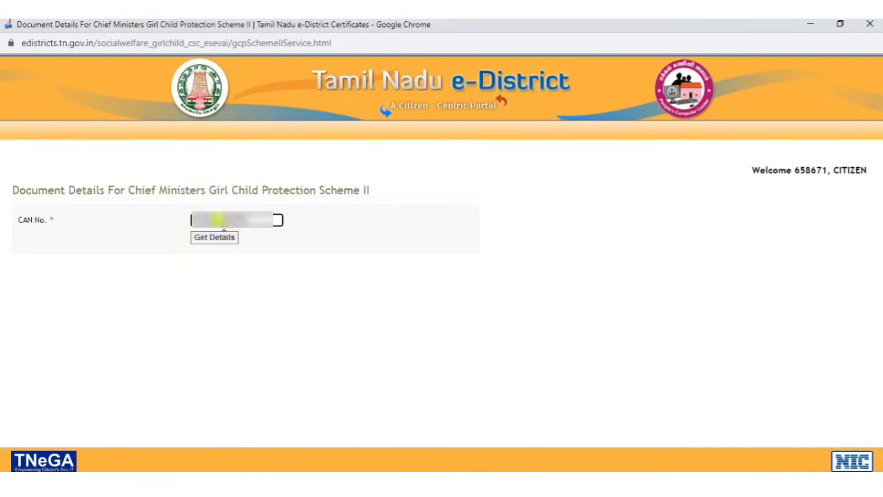
click(214, 236)
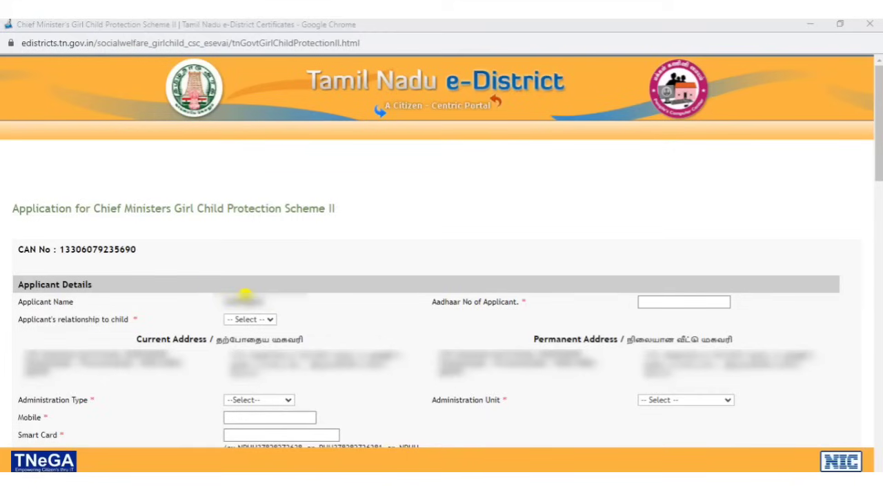
Enter the applicant's Aadhaar number and choose the applicant's relationship to the child.
click(647, 300)
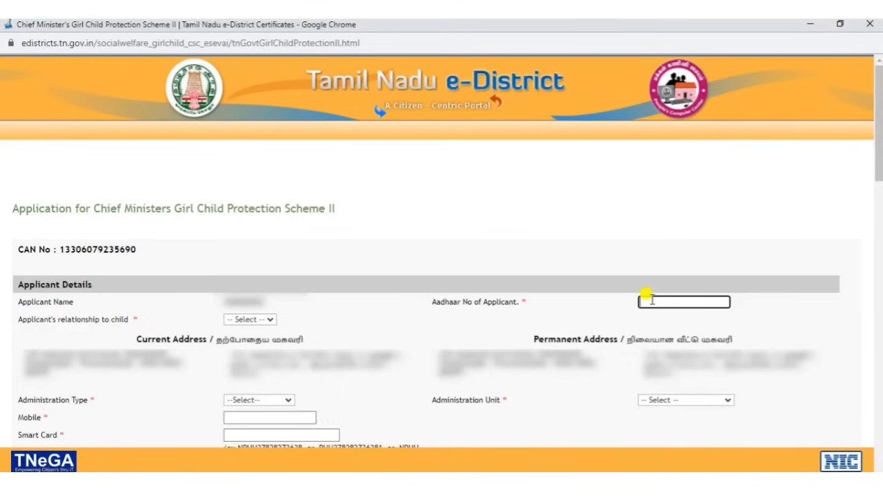
key(ctrl+v)
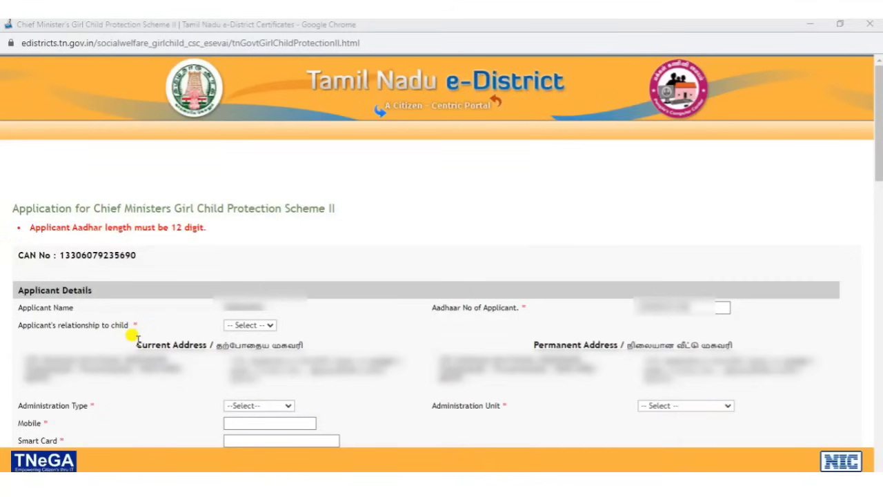
click(232, 326)
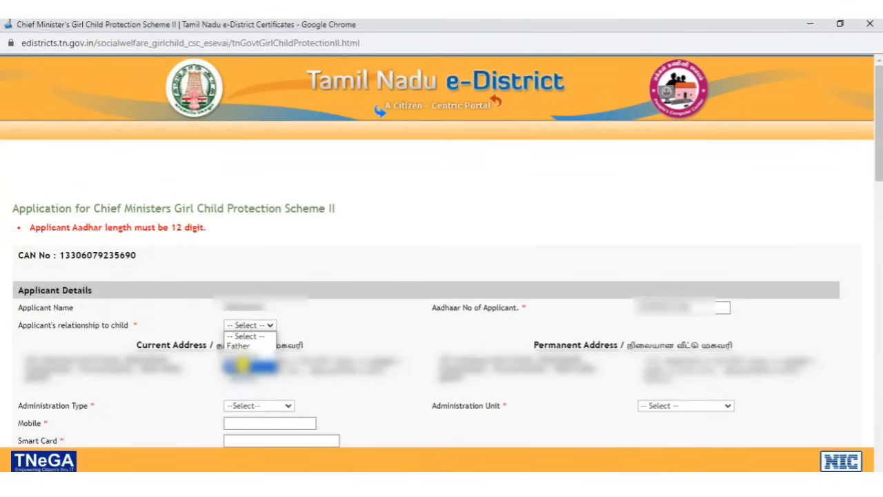
click(242, 364)
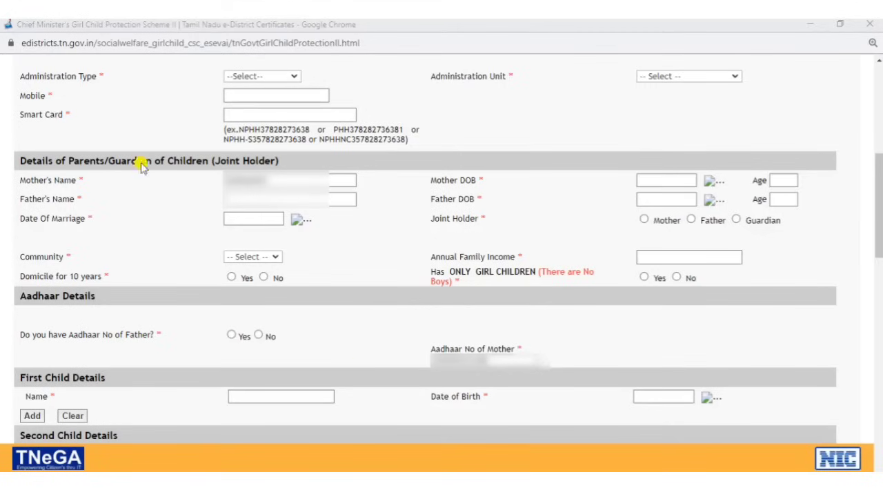
Set the administration type to Block and the administration unit to THANDRAMPET Block.
click(243, 76)
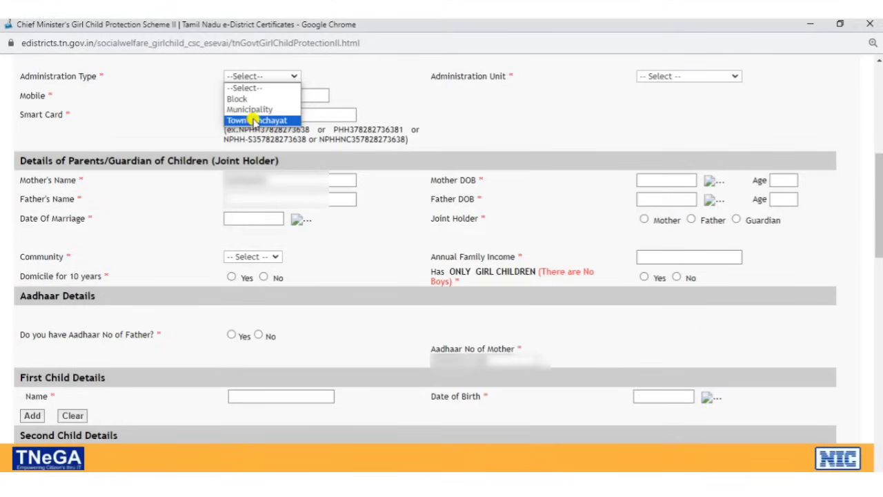
click(253, 99)
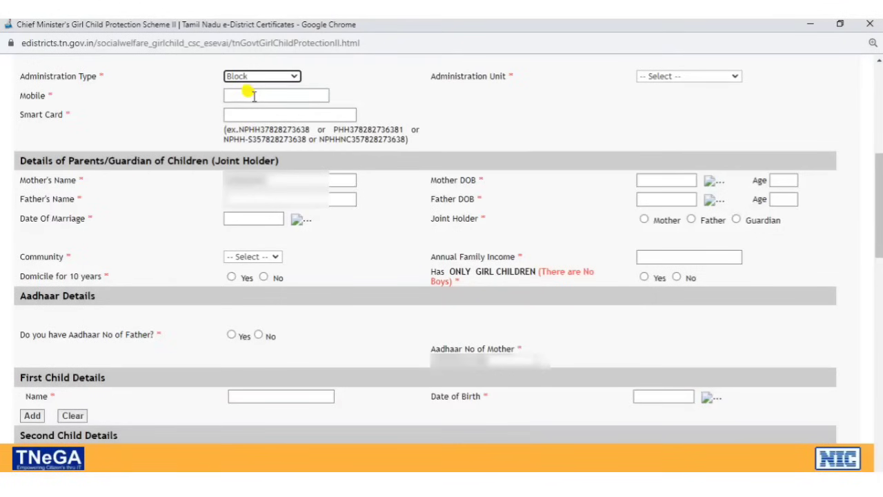
click(677, 77)
key(t)
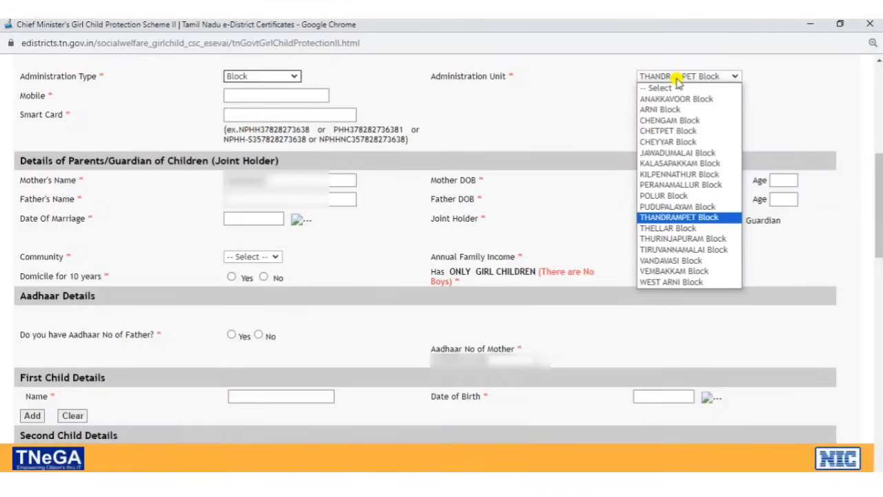
key(Return)
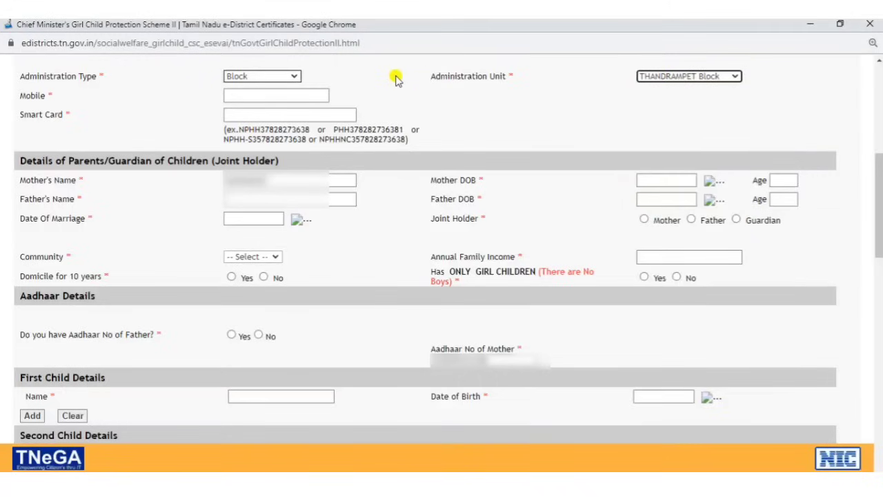
Enter the applicant's mobile number and the family's smart card number.
click(274, 95)
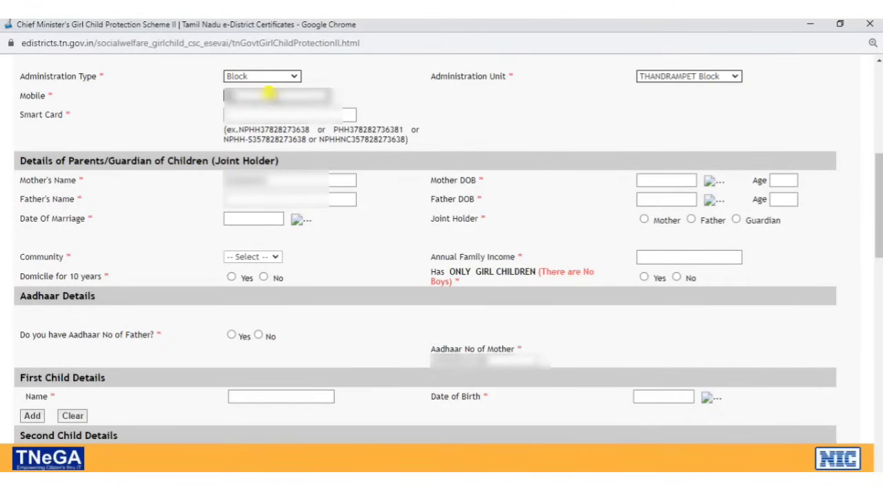
text(98765)
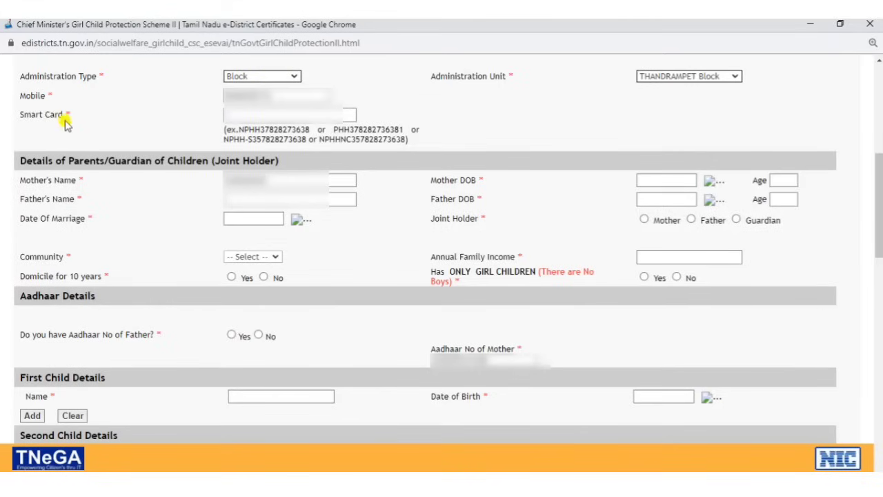
click(278, 114)
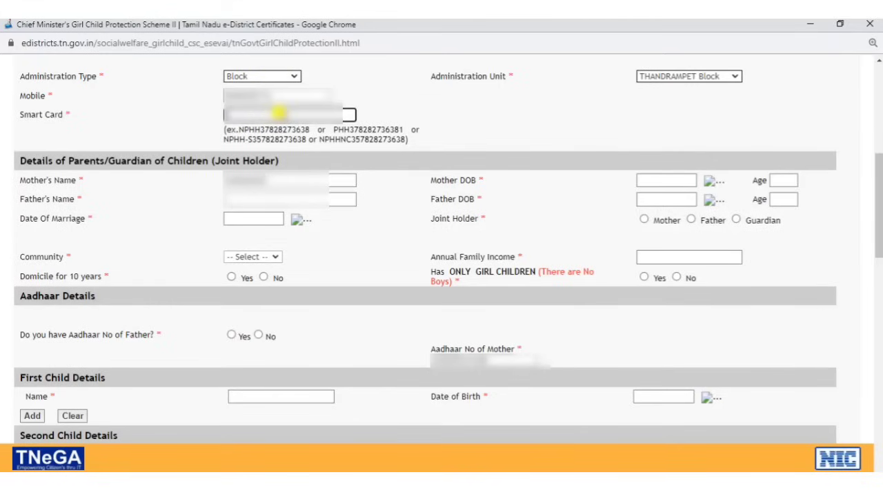
text(PH)
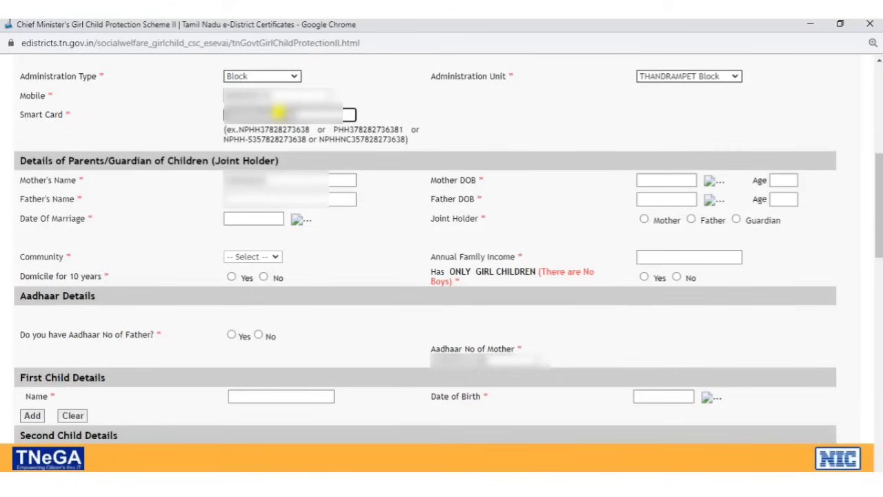
click(414, 123)
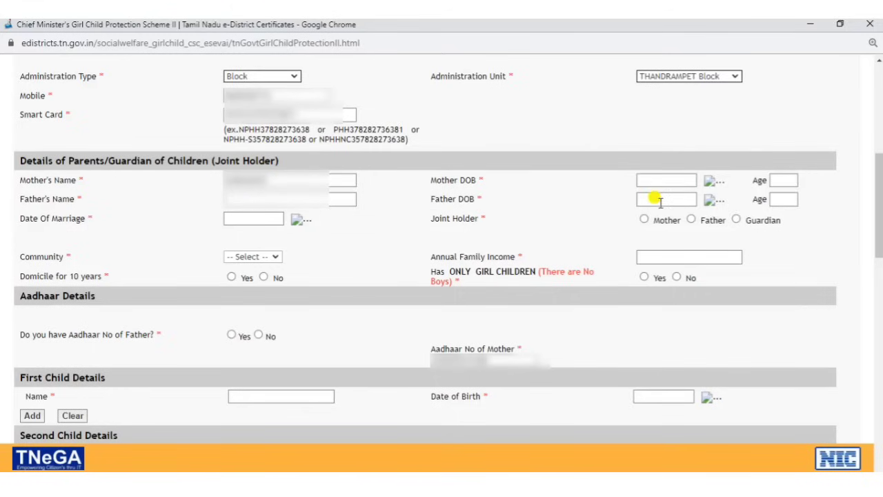
Enter the mother's date of birth in the details of parents.
click(711, 181)
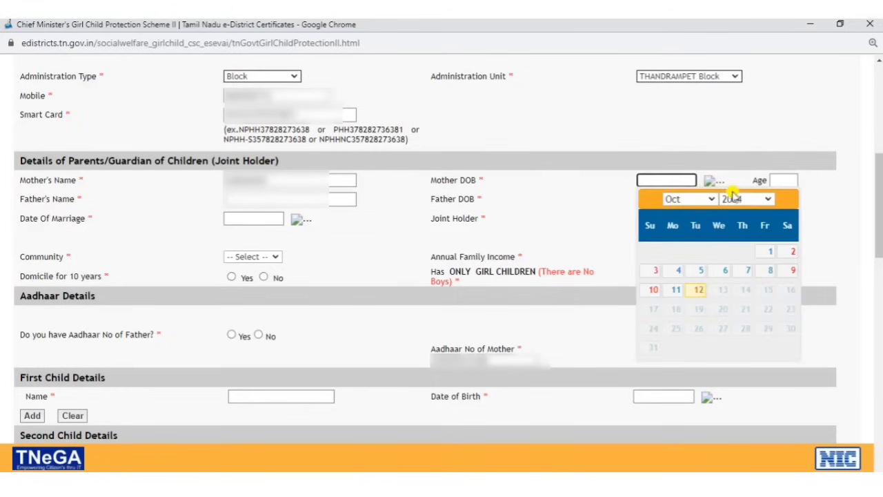
click(733, 198)
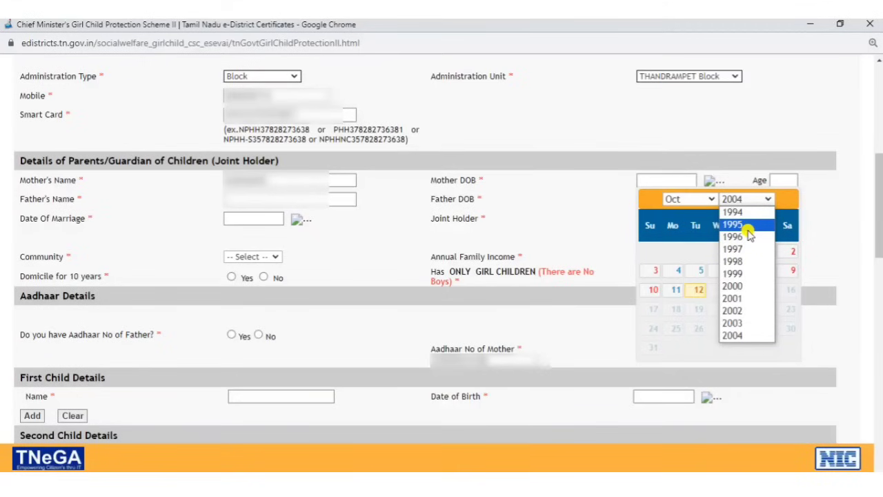
click(733, 225)
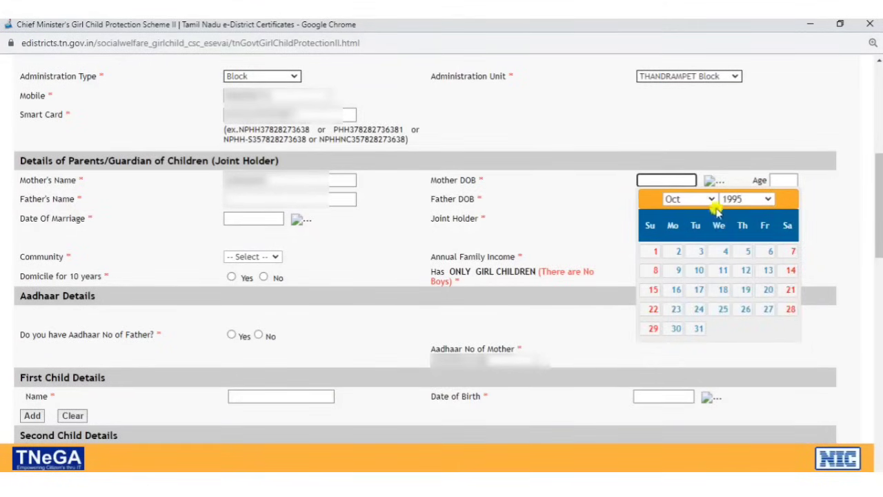
click(680, 200)
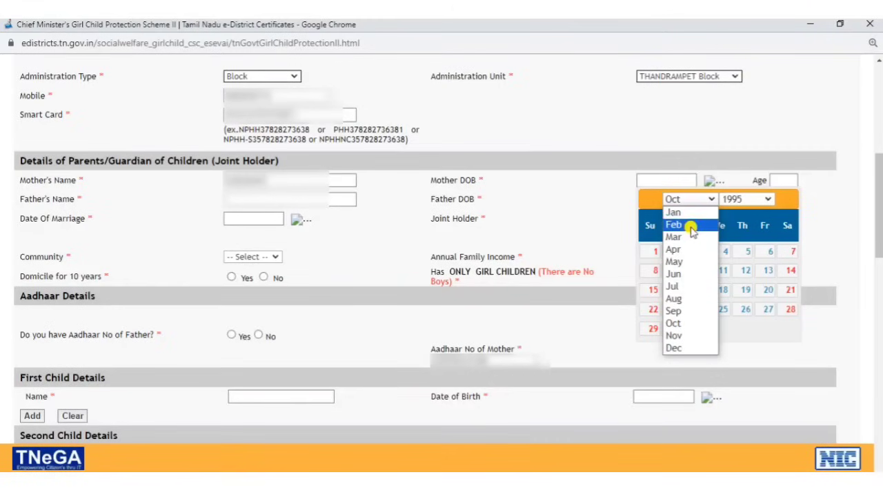
click(682, 225)
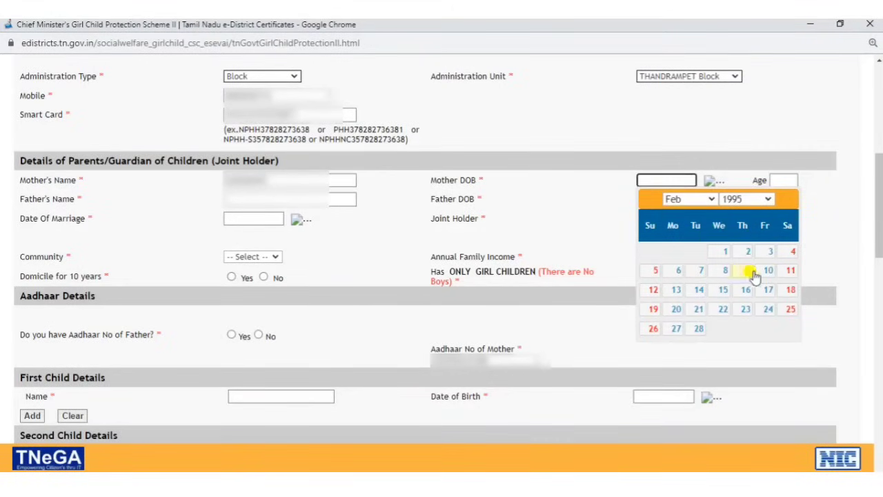
click(790, 271)
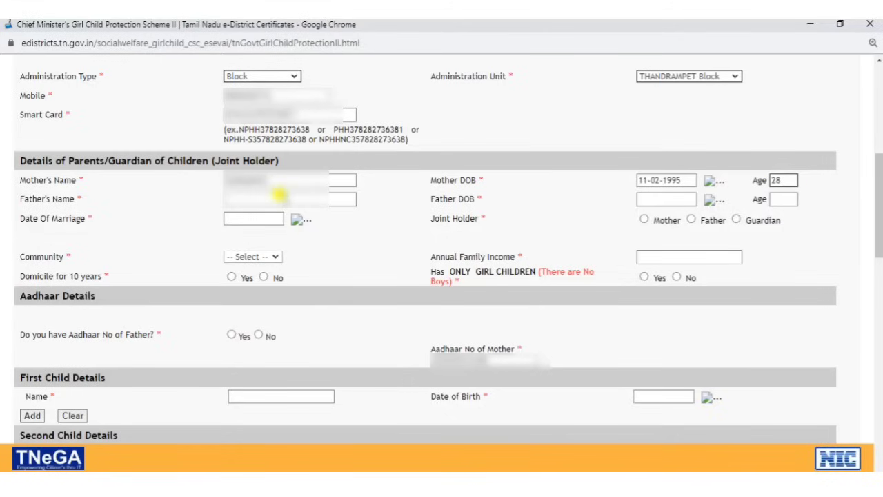
Enter the father's name and his date of birth in the details of parents.
click(278, 195)
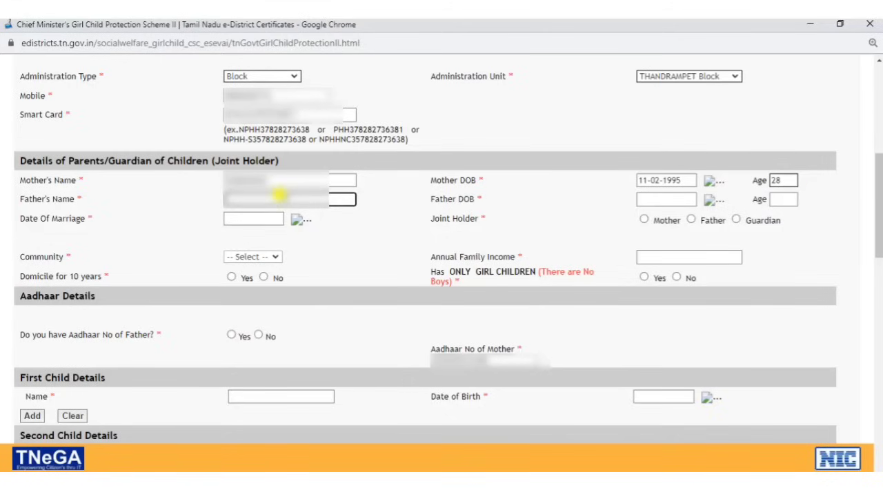
text(Sara)
click(711, 205)
click(743, 219)
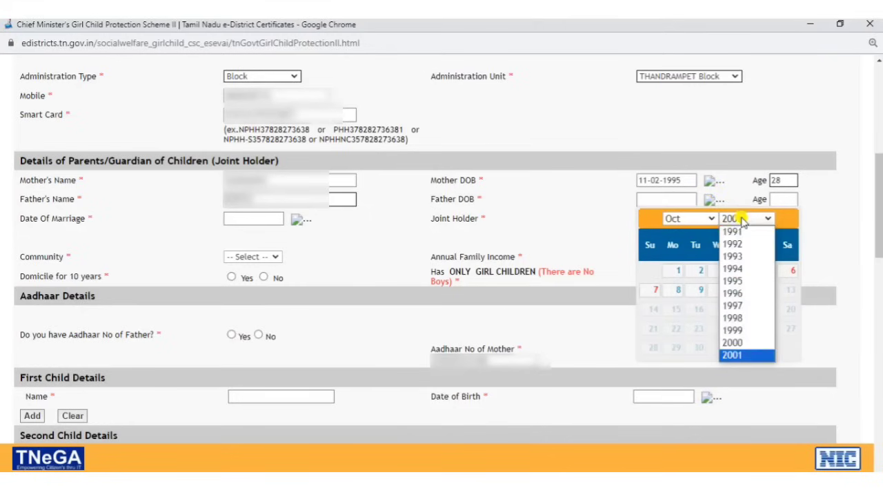
click(739, 258)
click(705, 221)
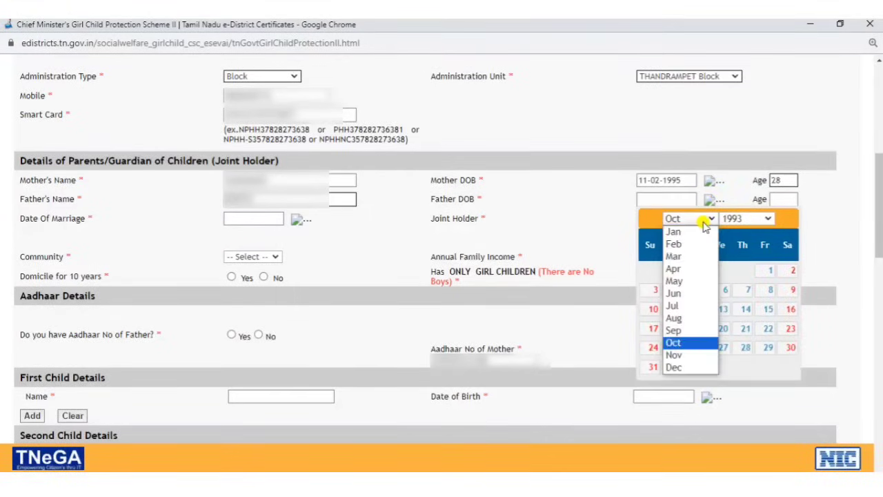
click(693, 268)
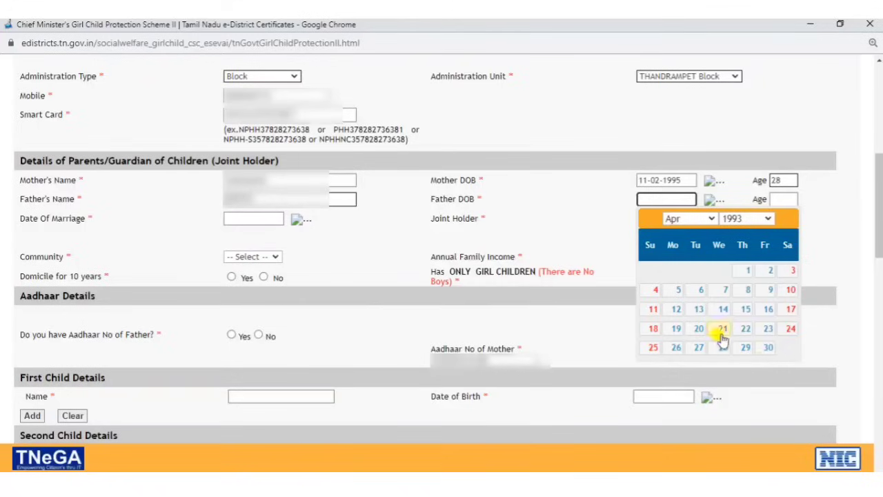
click(790, 328)
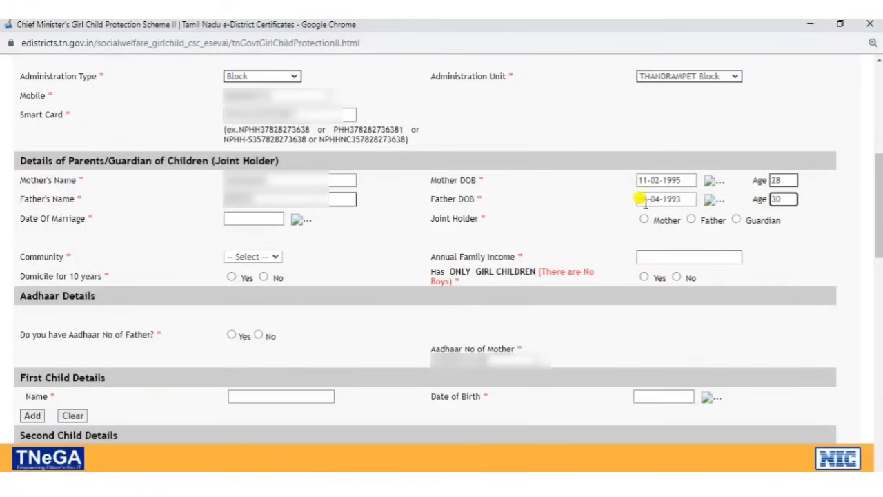
click(793, 228)
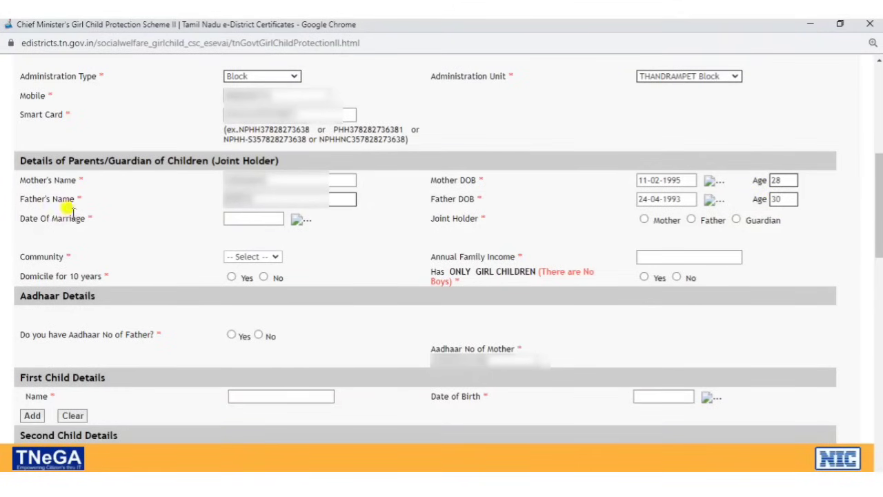
Set the date of marriage to 30-04-2015 and choose Mother as the joint holder.
click(297, 219)
click(331, 237)
scroll(360, 295, down, 2)
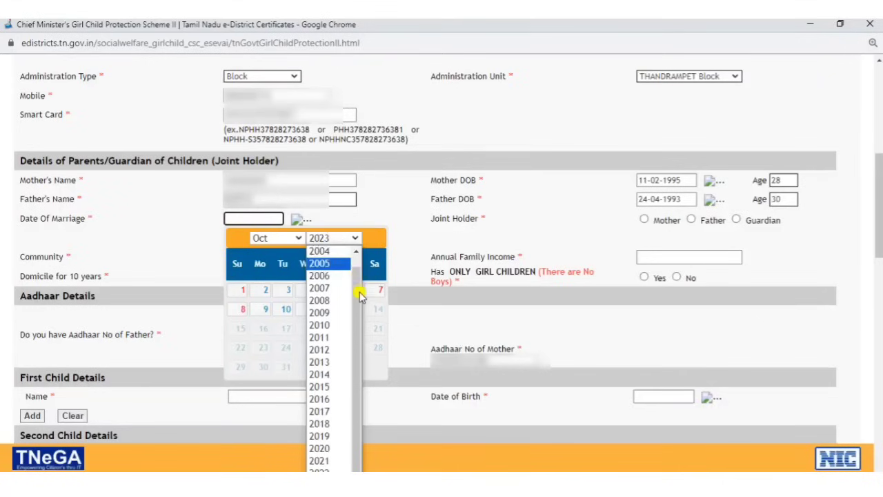
drag(360, 296, 360, 262)
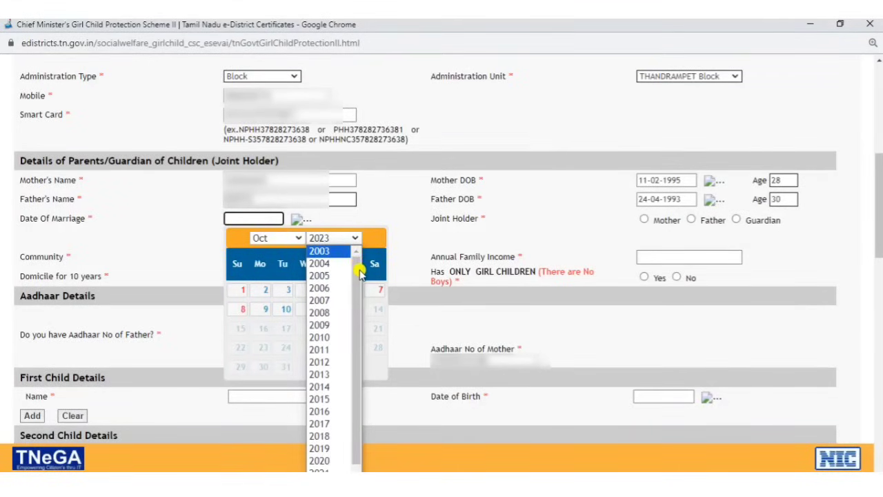
drag(359, 273, 358, 335)
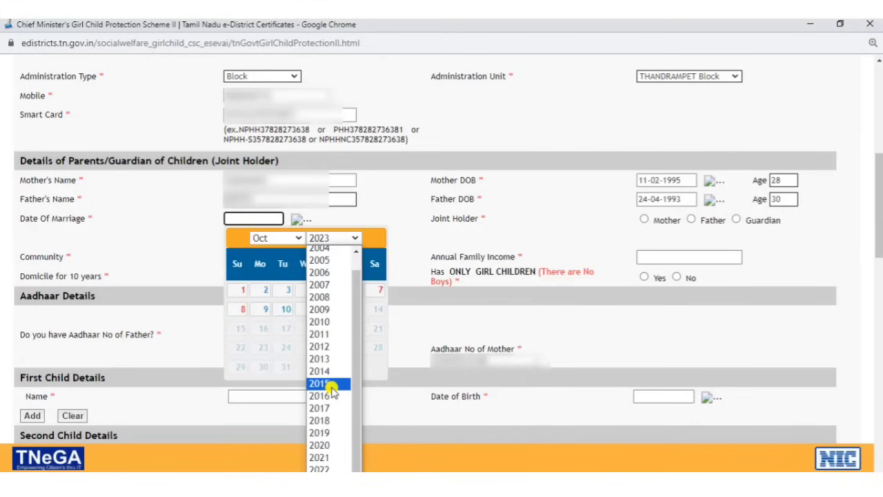
click(331, 390)
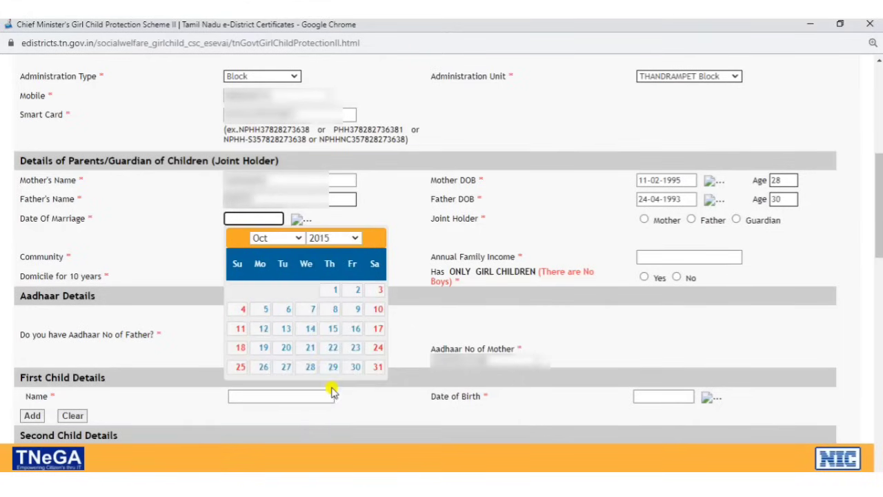
click(288, 241)
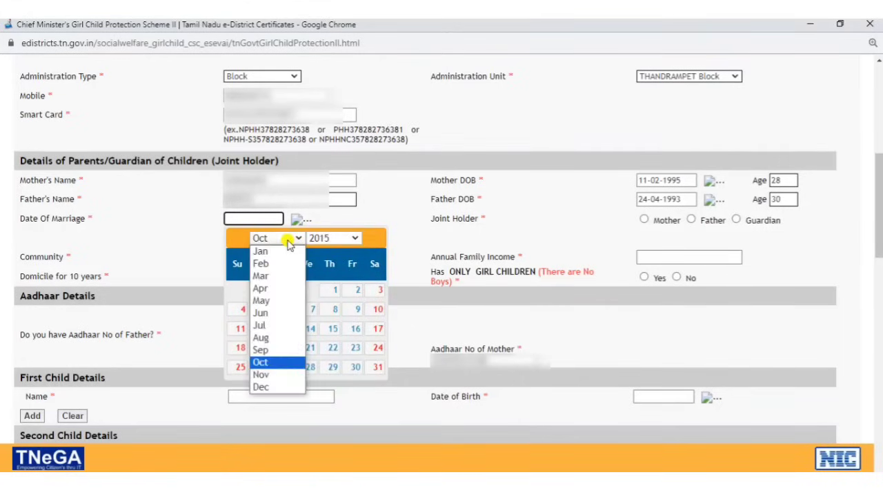
click(286, 287)
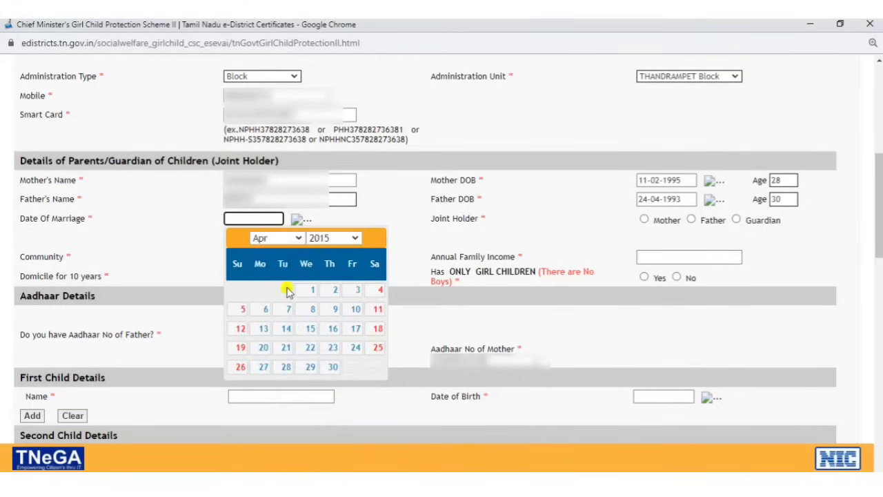
click(332, 368)
click(351, 275)
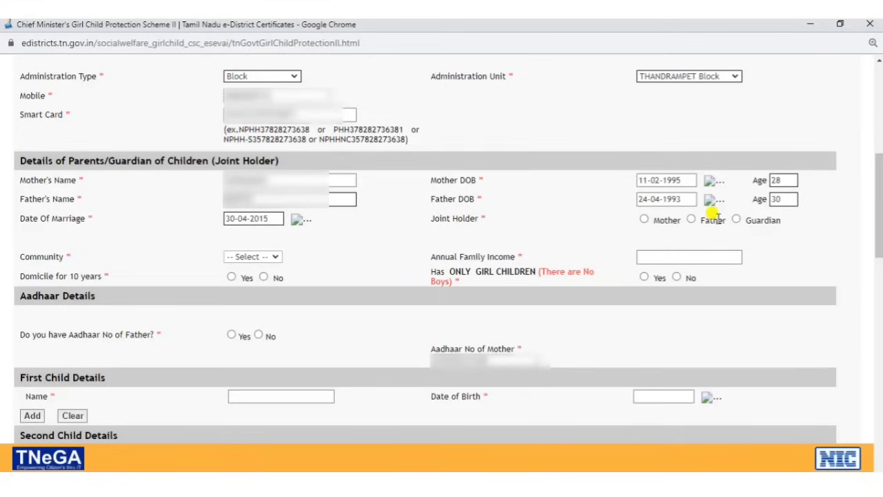
click(646, 220)
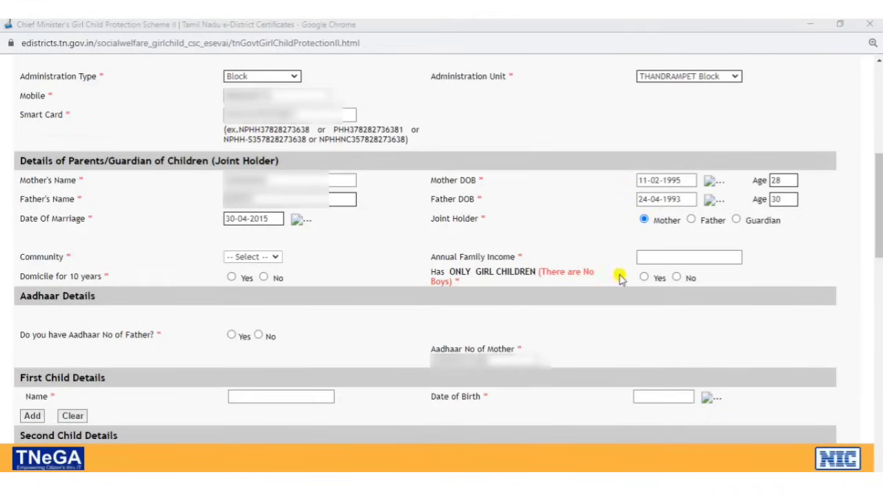
Switch the joint holder to Father to check the joint holder's name and address fields, and return it to Mother.
click(691, 221)
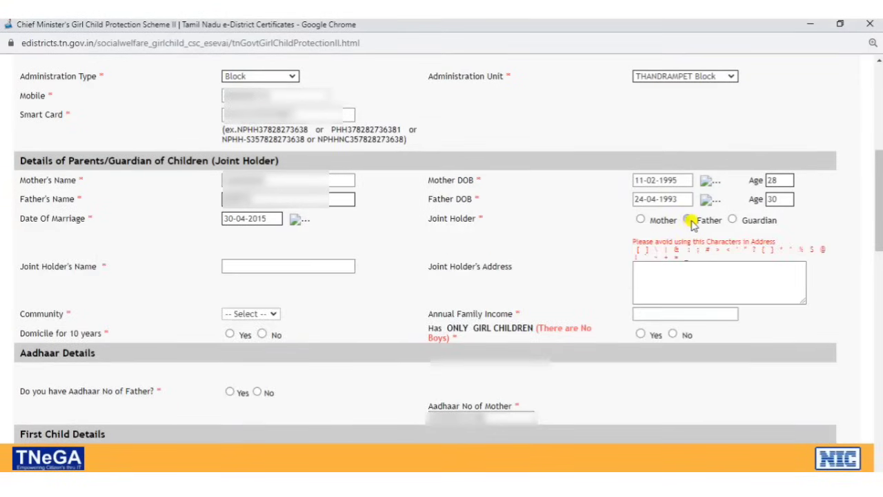
click(290, 264)
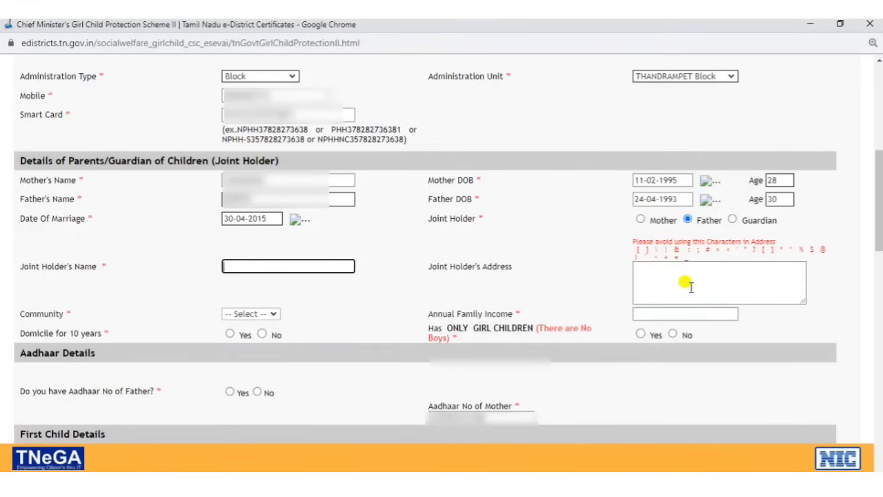
click(643, 221)
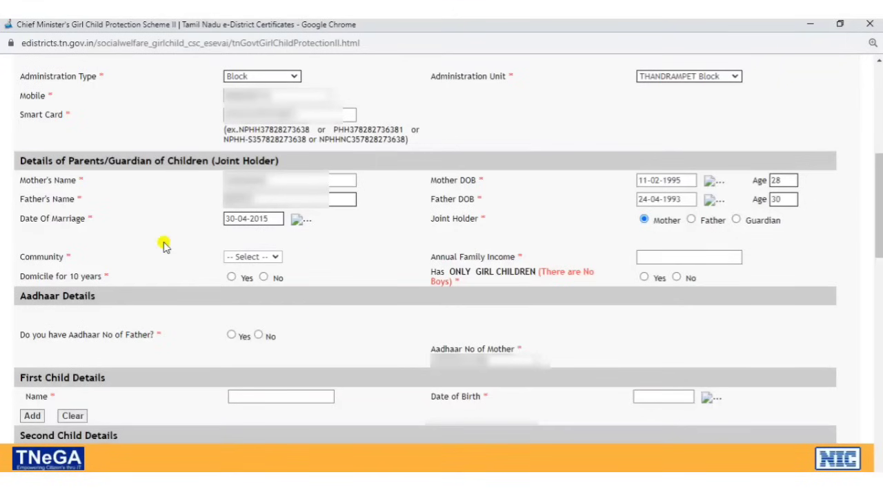
Set the community to BC and annual family income to 72000, answering Yes to domicile for 10 years and to having only girl children.
click(274, 257)
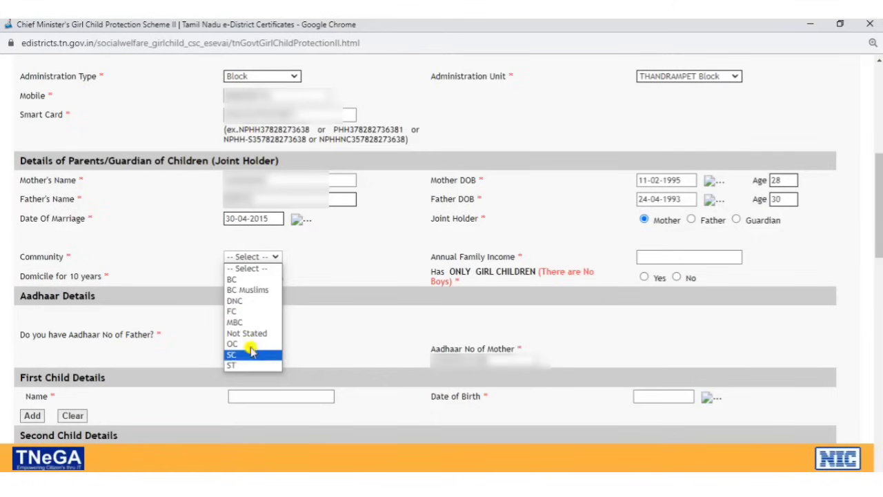
click(255, 278)
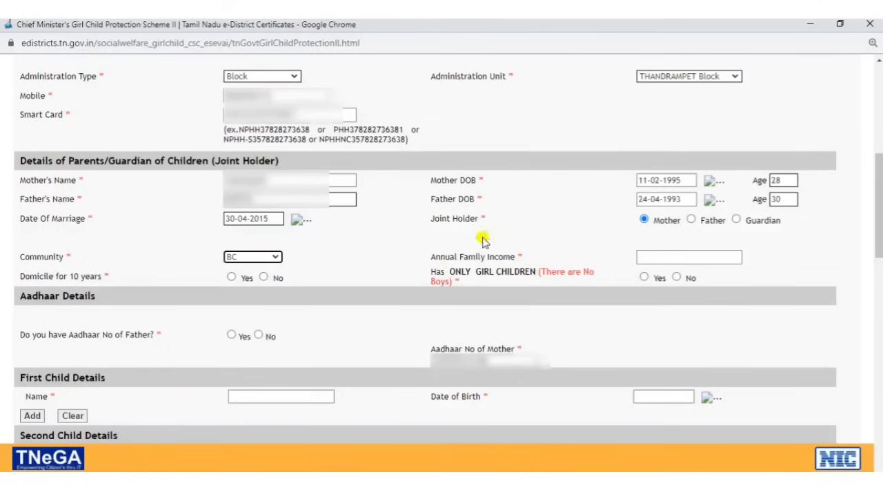
click(668, 257)
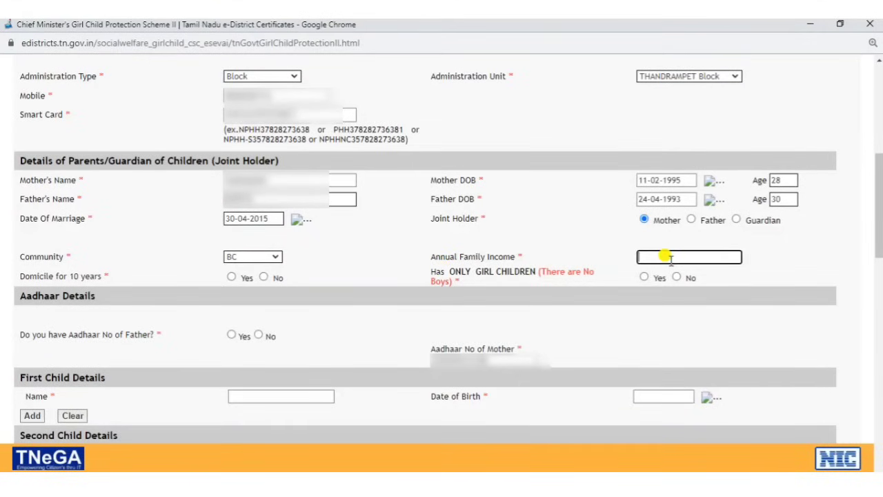
text(72000)
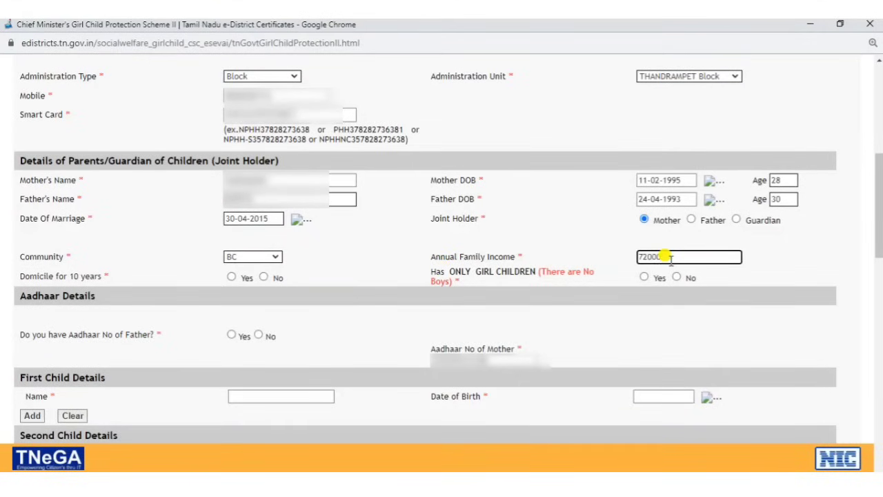
click(614, 307)
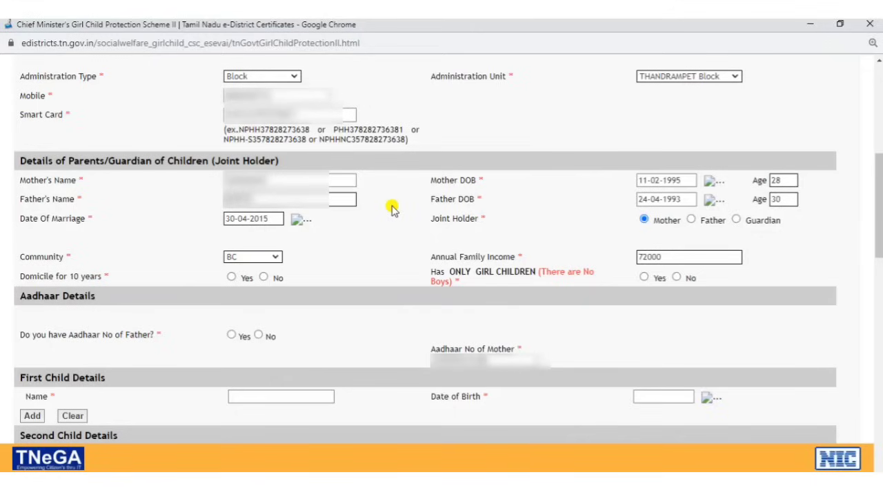
click(231, 277)
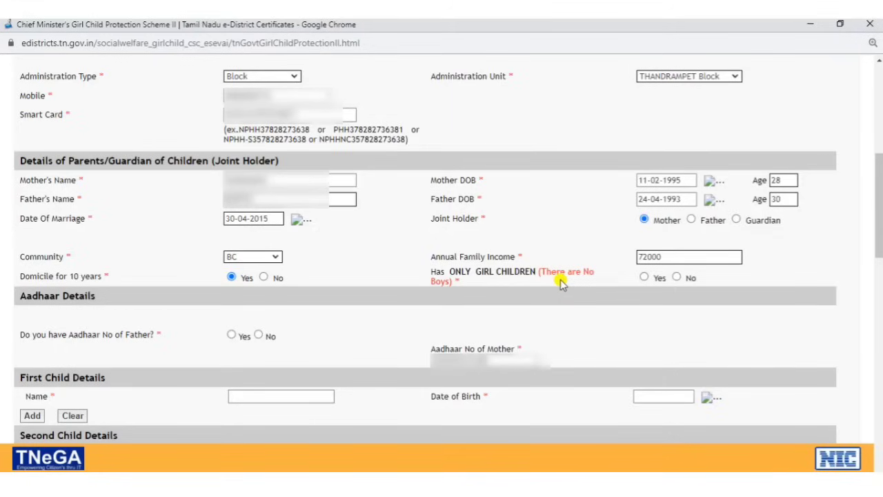
click(645, 278)
Answer Yes to having the father's Aadhaar number and paste that number into the Aadhaar details.
scroll(468, 446, down, 3)
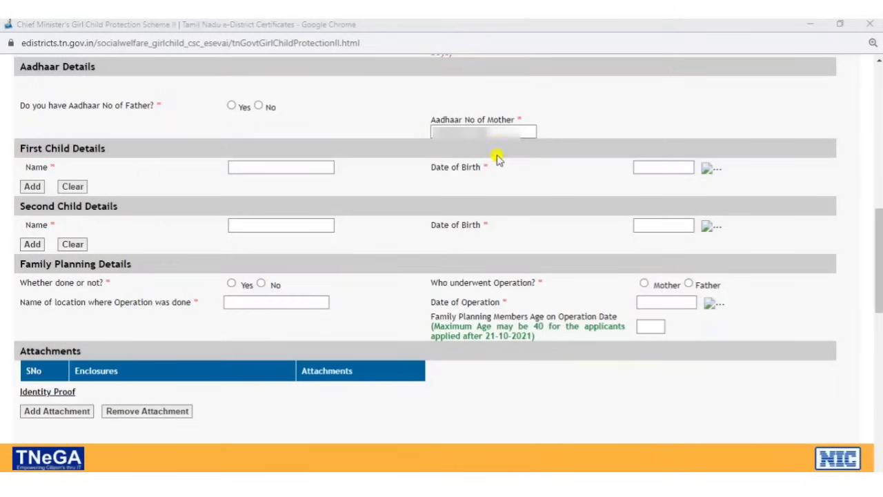
click(231, 106)
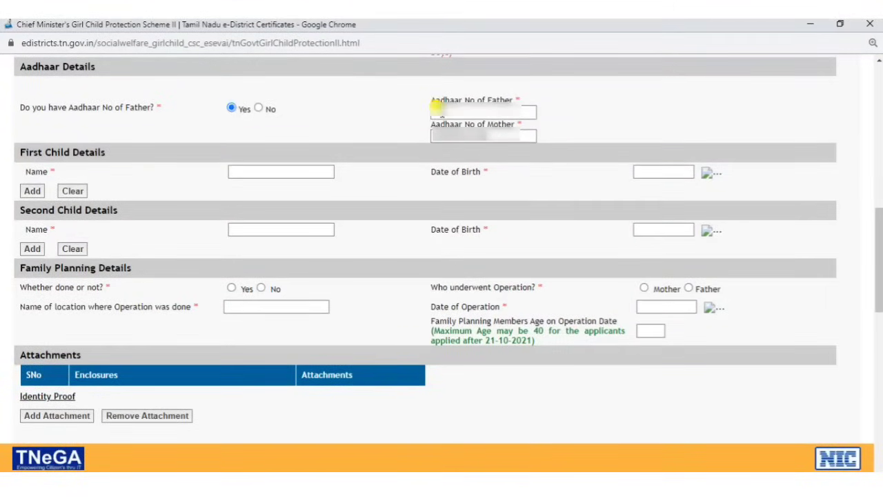
click(436, 110)
key(ctrl+v)
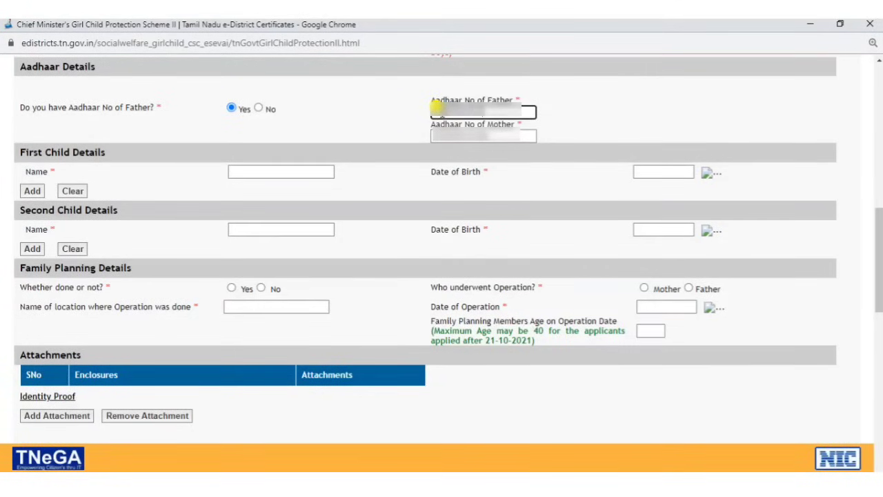
click(379, 114)
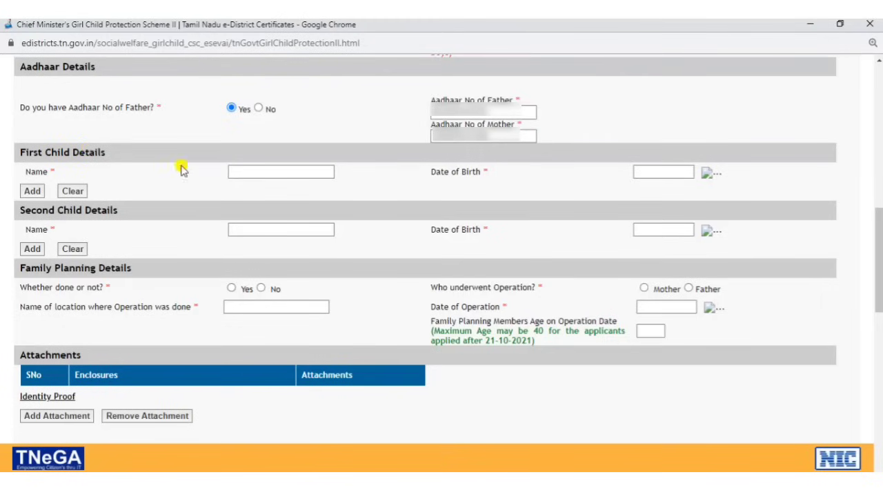
Enter the first child's name and date of birth in the first child details.
click(246, 171)
key(ctrl+v)
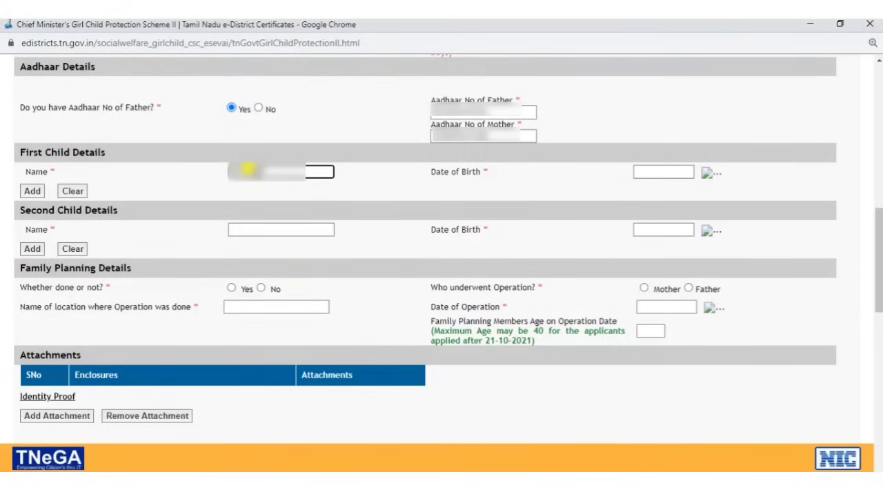
click(388, 178)
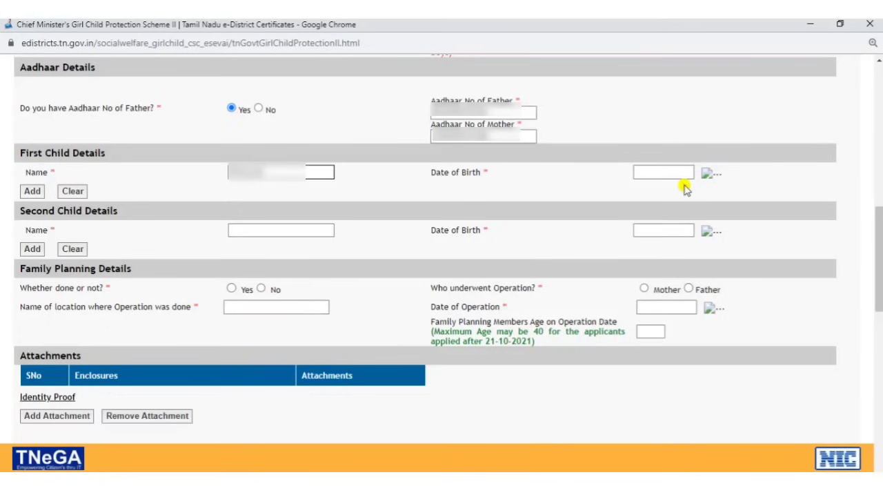
click(708, 175)
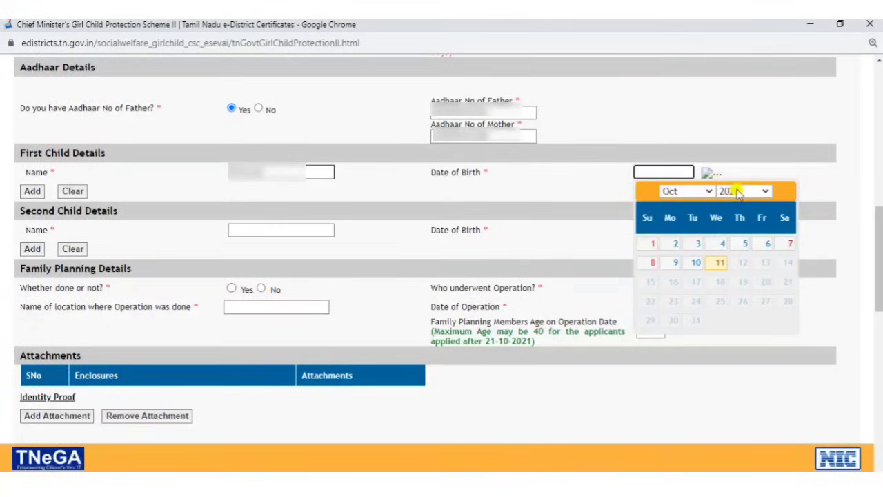
click(737, 193)
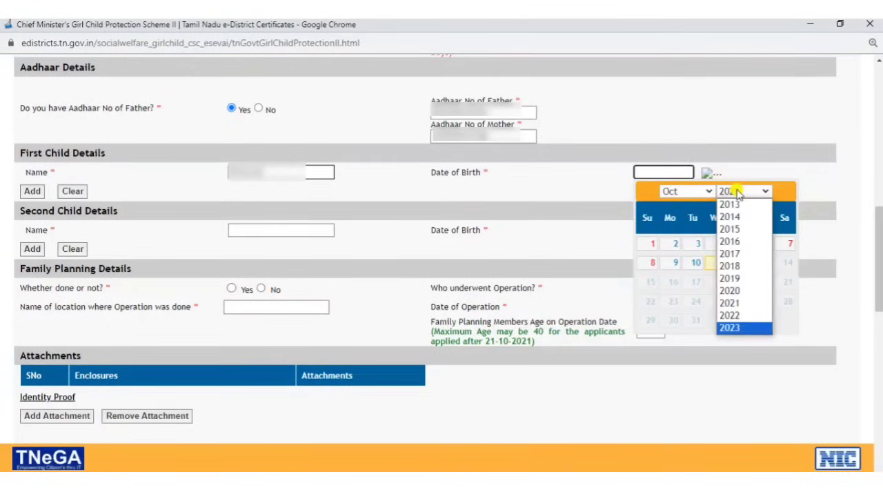
click(742, 253)
click(692, 191)
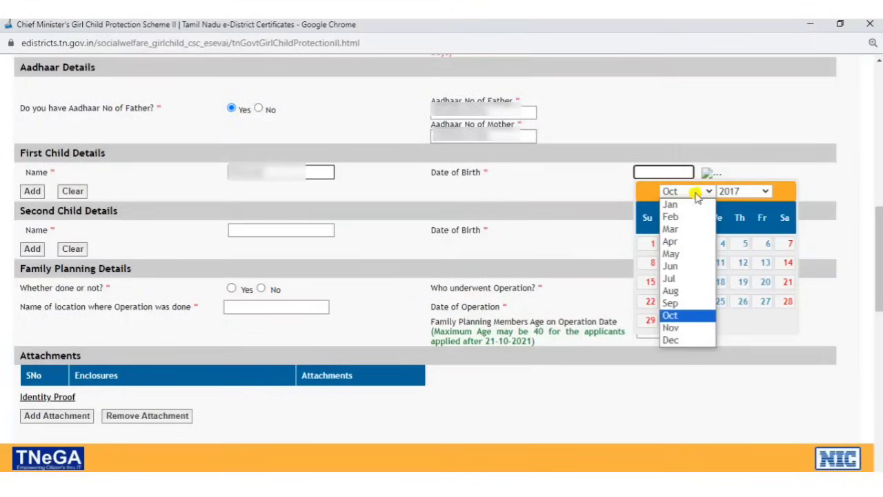
click(688, 265)
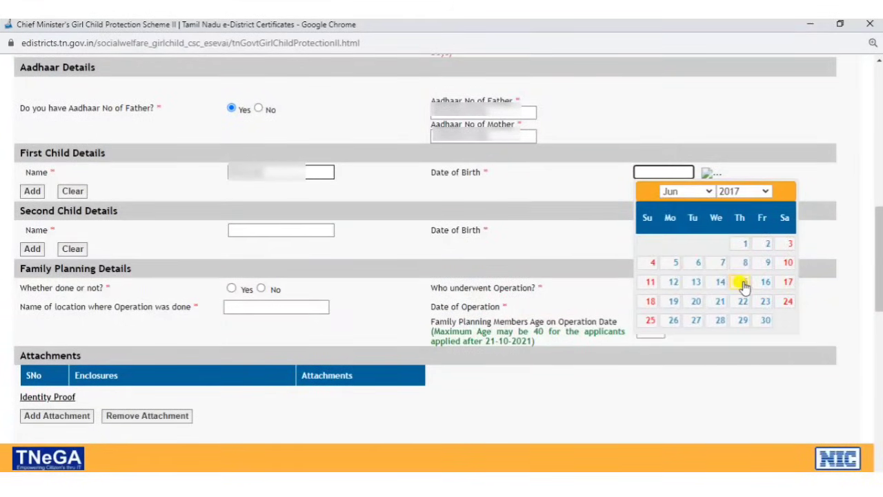
click(736, 282)
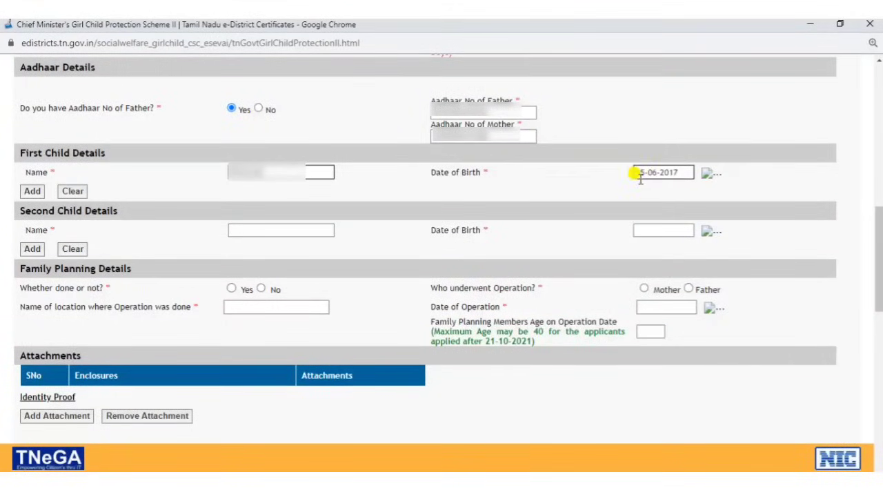
Enter the second child's name and date of birth in the second child details.
click(273, 231)
click(273, 229)
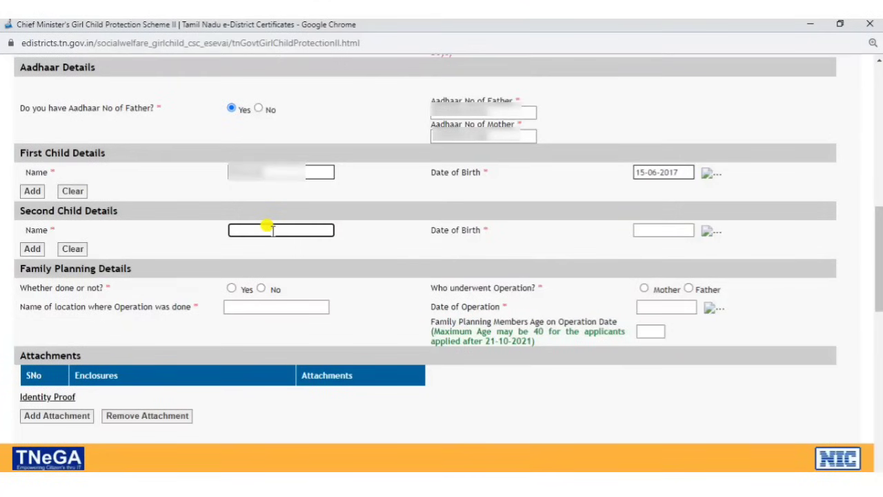
key(ctrl+v)
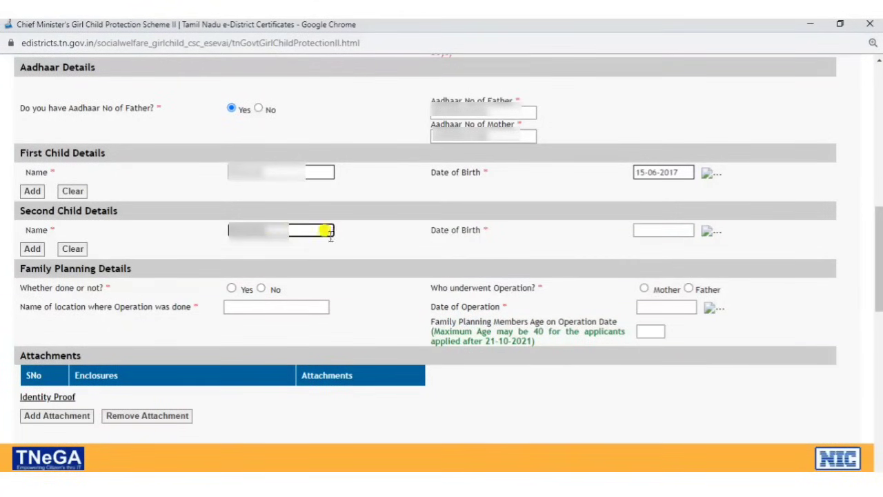
click(708, 233)
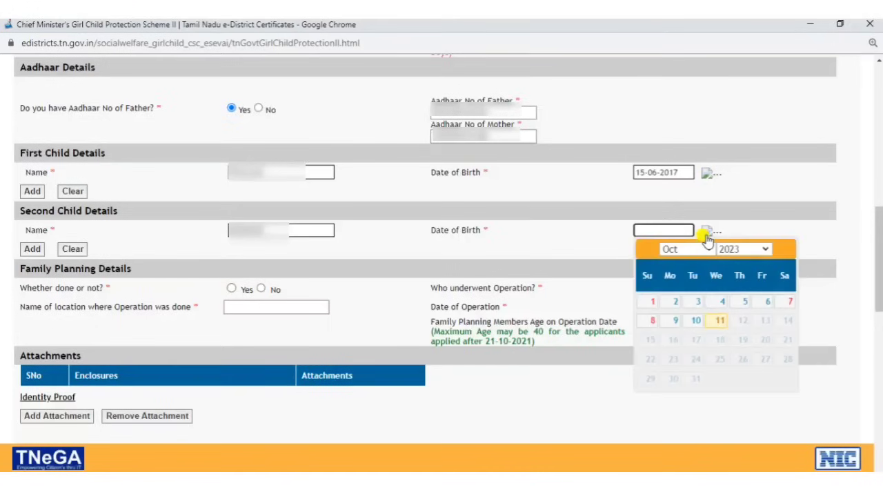
click(739, 249)
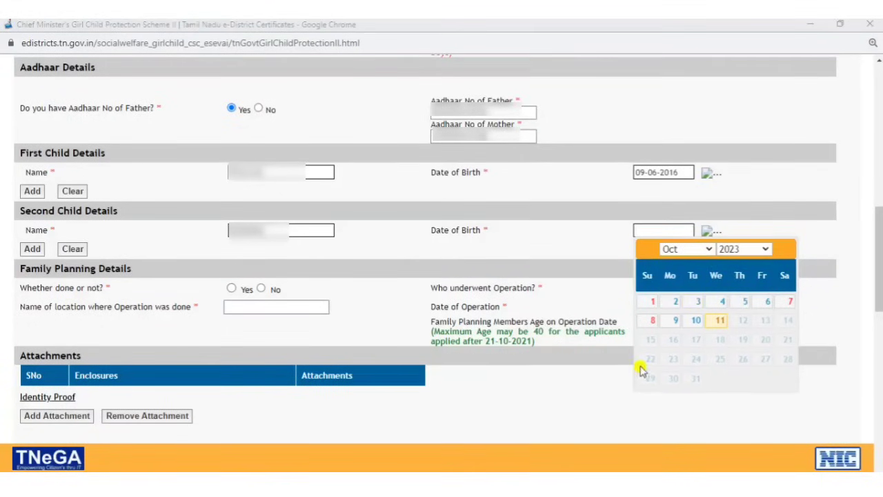
click(759, 249)
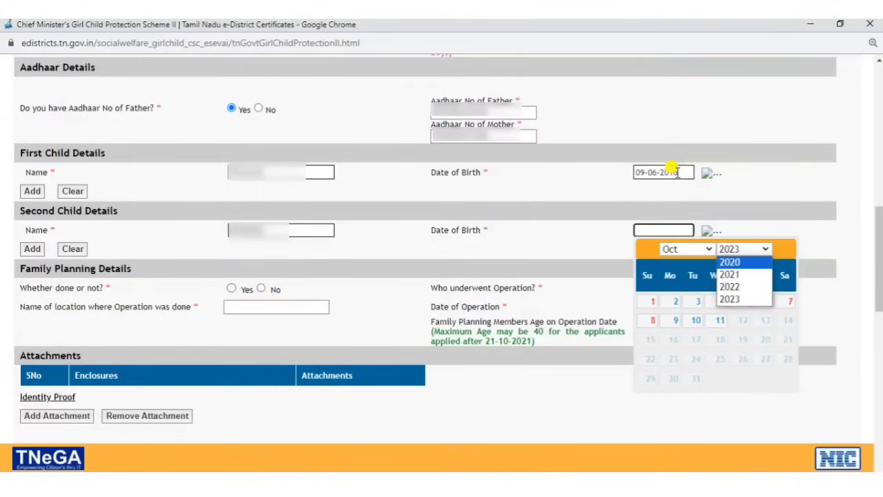
click(730, 275)
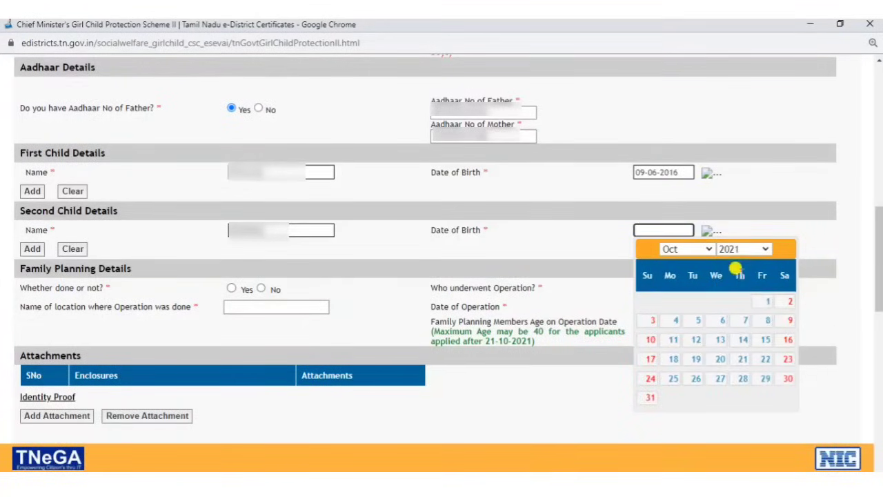
click(763, 304)
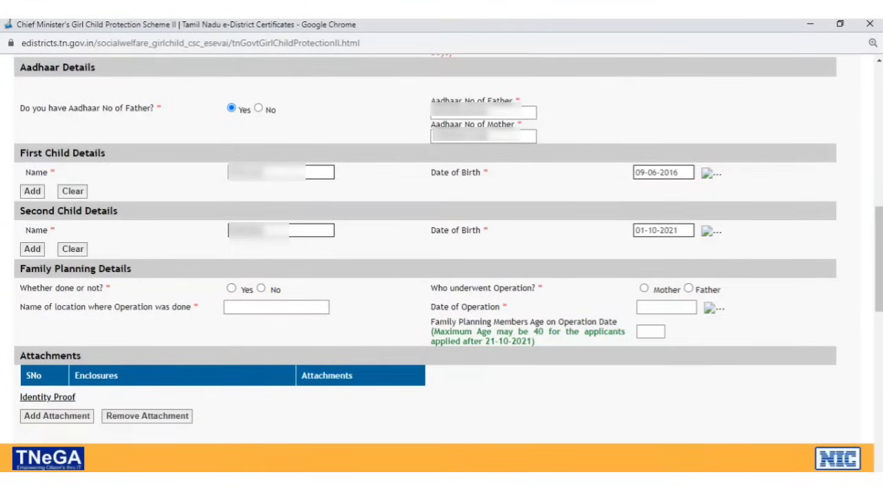
Mark family planning as done and enter TIRUVANNAMALAI as the location where the operation was done.
scroll(605, 393, down, 3)
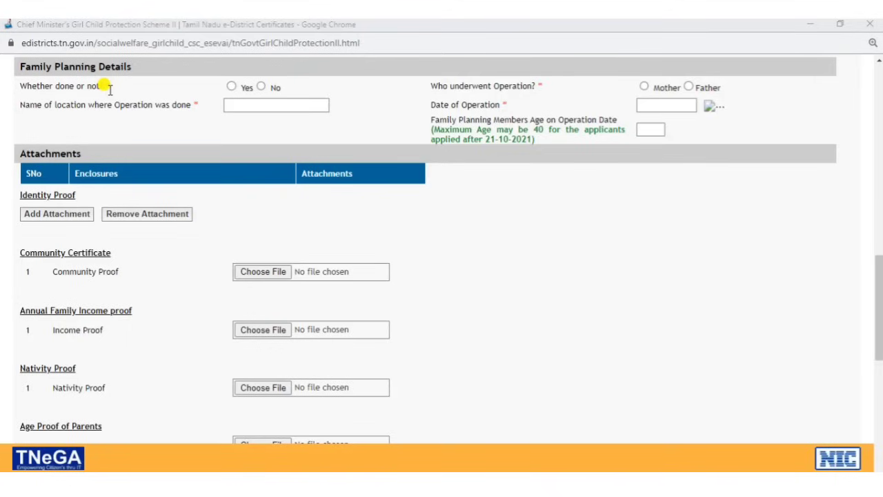
click(232, 87)
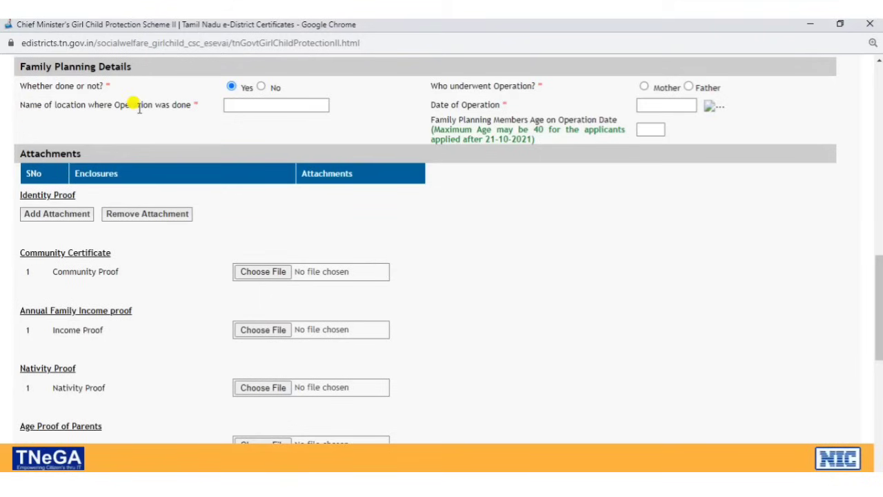
click(244, 104)
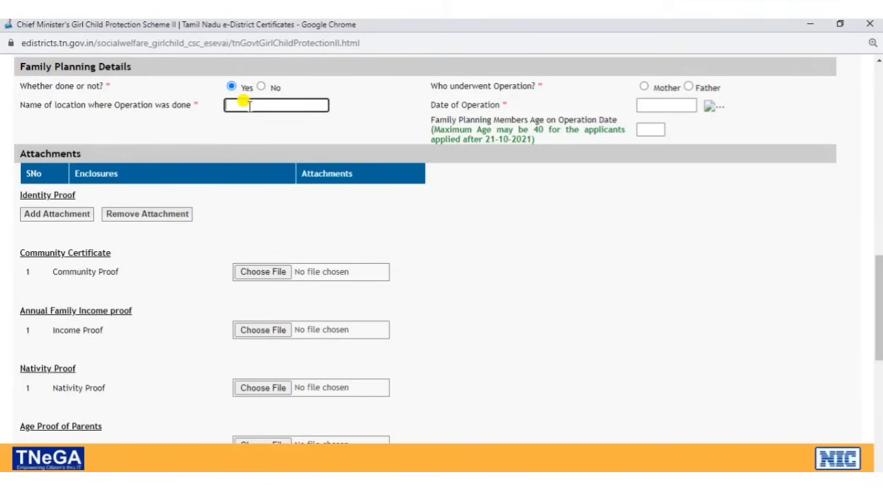
text(TIRUVANNAMALAI)
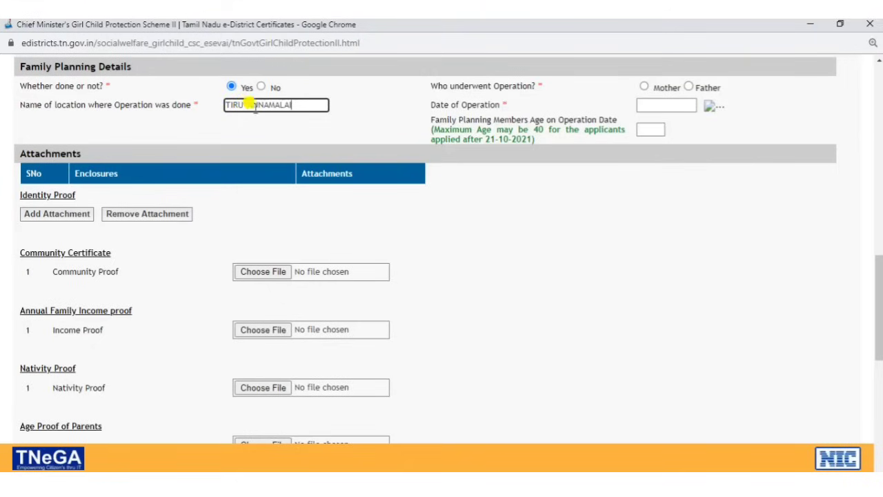
click(301, 131)
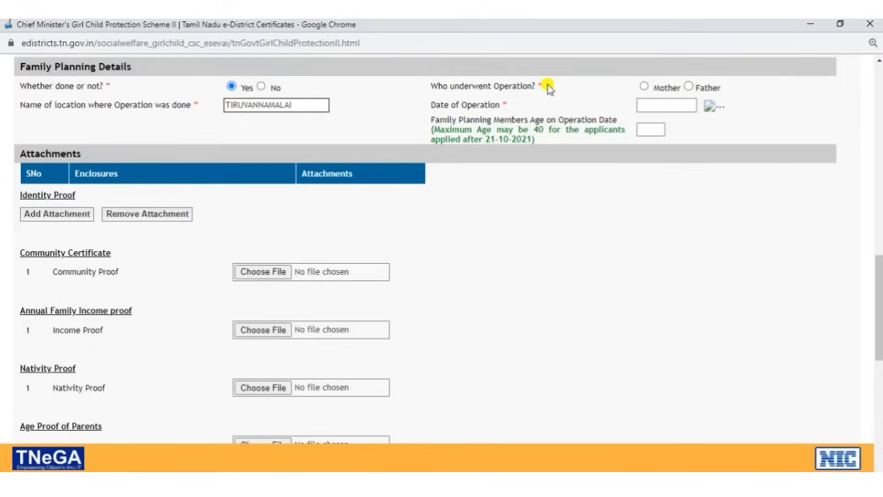
Choose Mother as the parent who underwent the operation and set the date of operation to 31-10-2022.
click(644, 87)
click(710, 107)
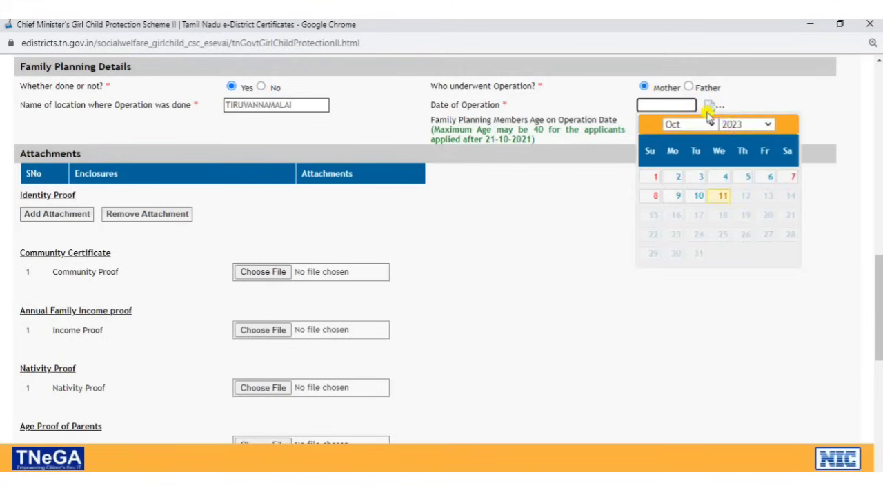
click(730, 125)
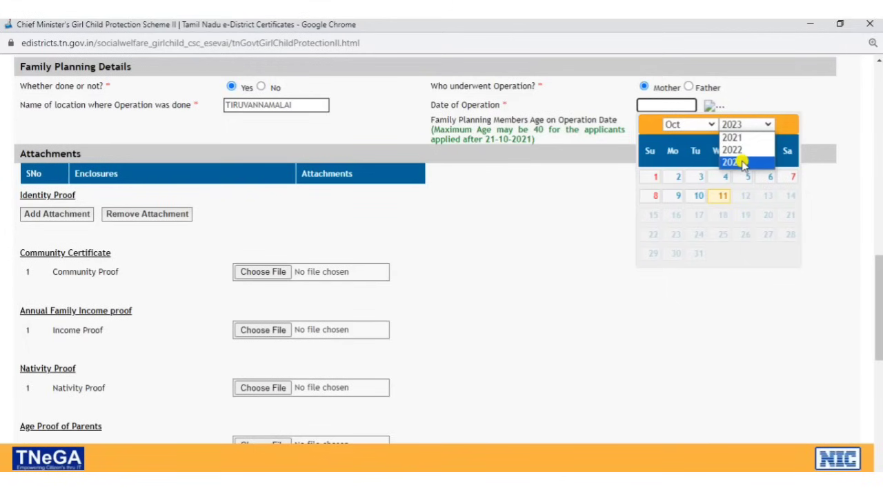
click(732, 150)
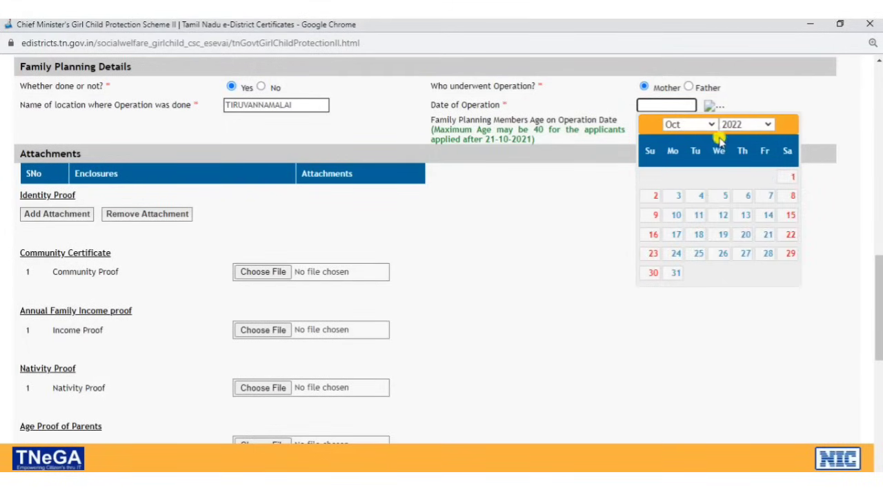
click(675, 273)
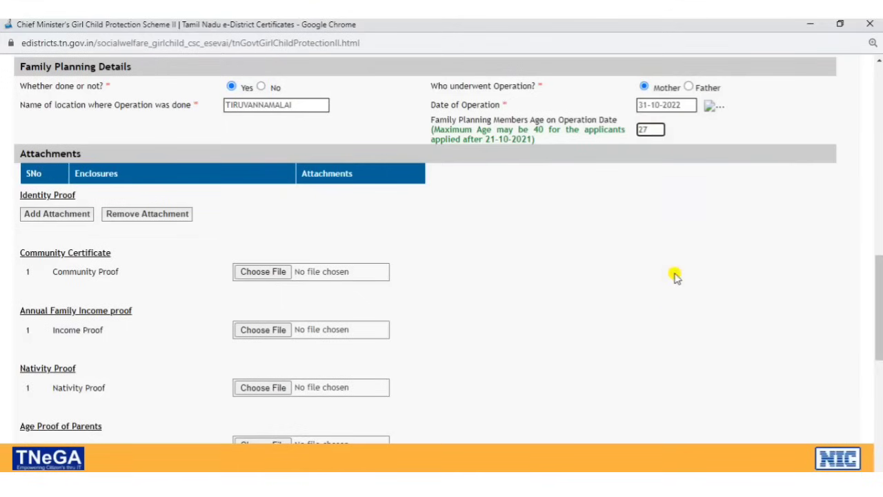
click(694, 216)
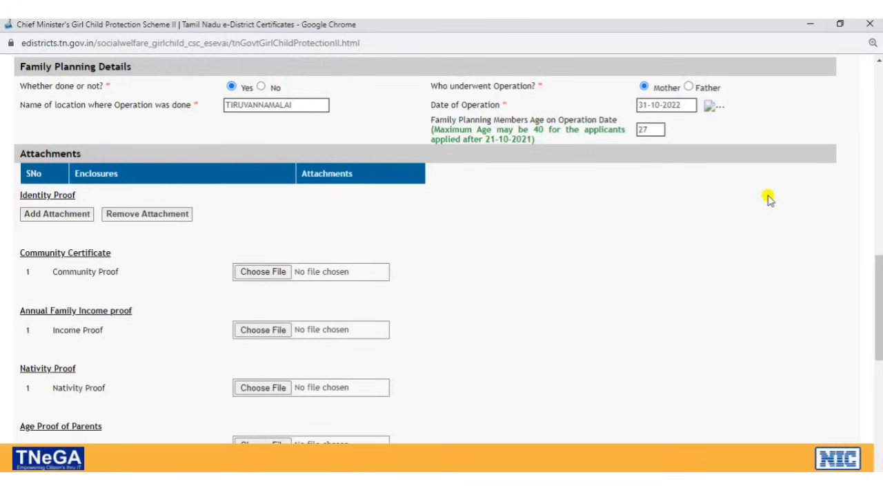
drag(877, 273, 877, 296)
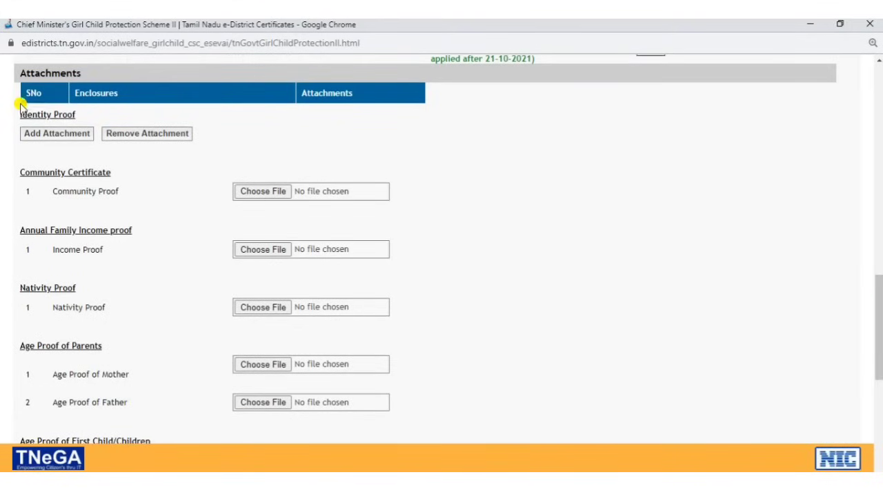
Add an identity proof attachment of type Smart Card and attach the image file ending in WA0054.jpg to it.
click(61, 134)
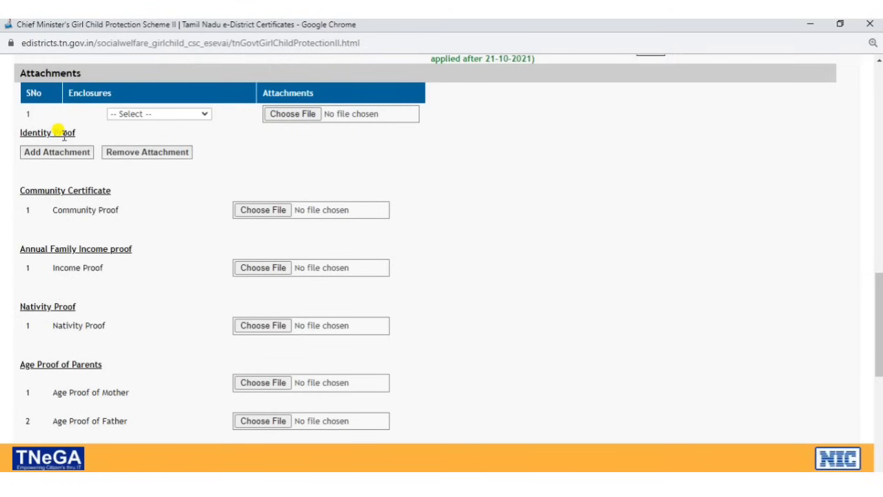
click(122, 118)
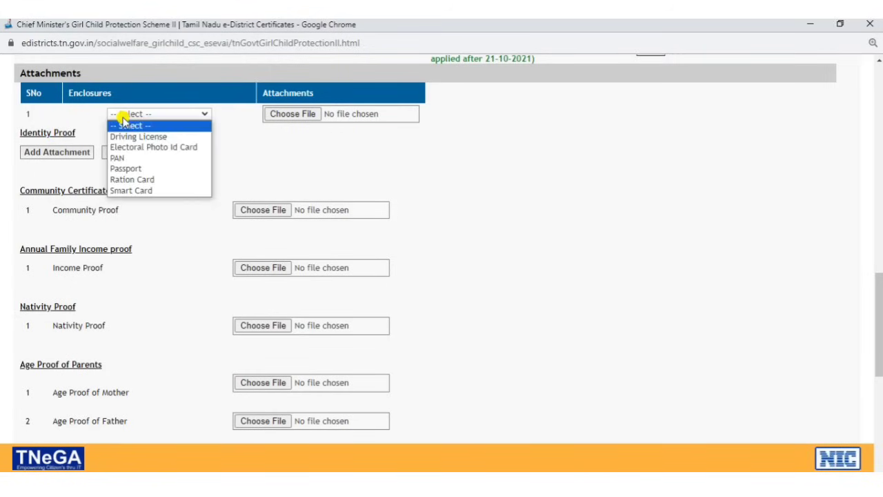
click(141, 191)
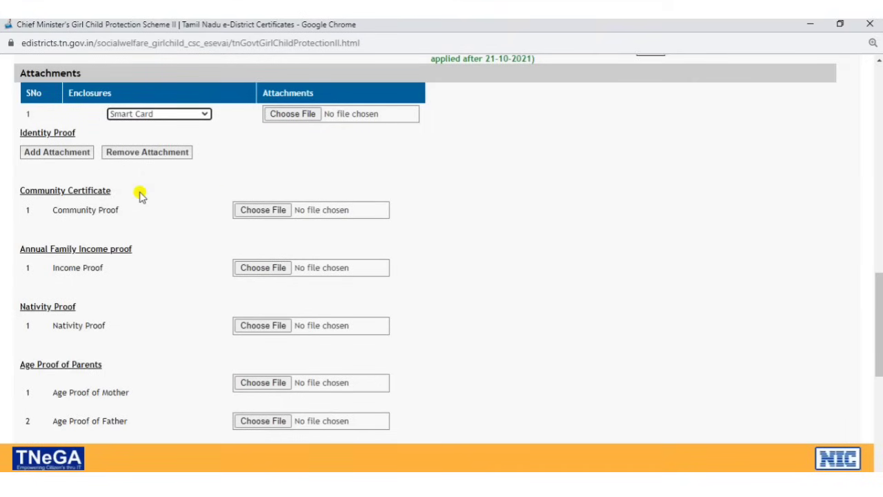
click(298, 117)
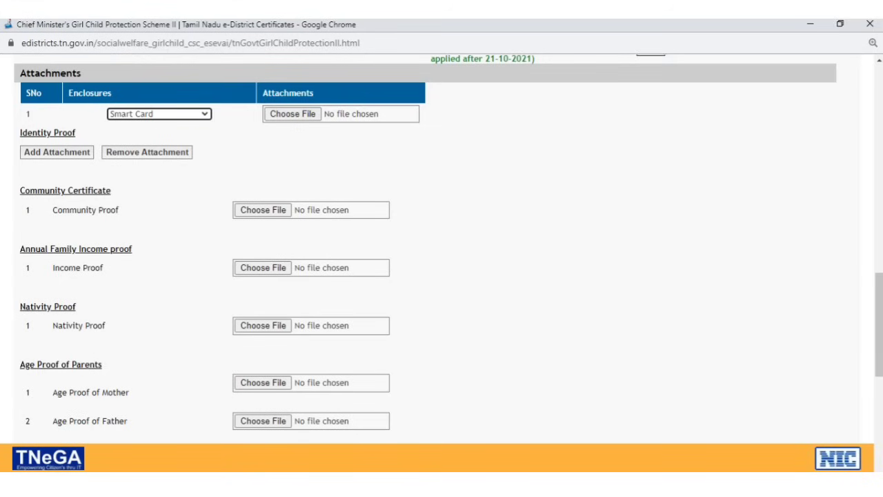
click(81, 160)
click(153, 141)
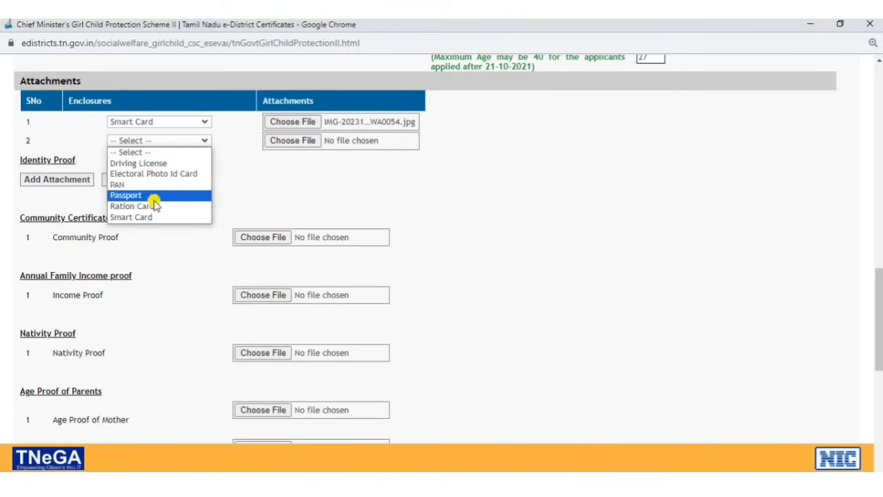
click(291, 196)
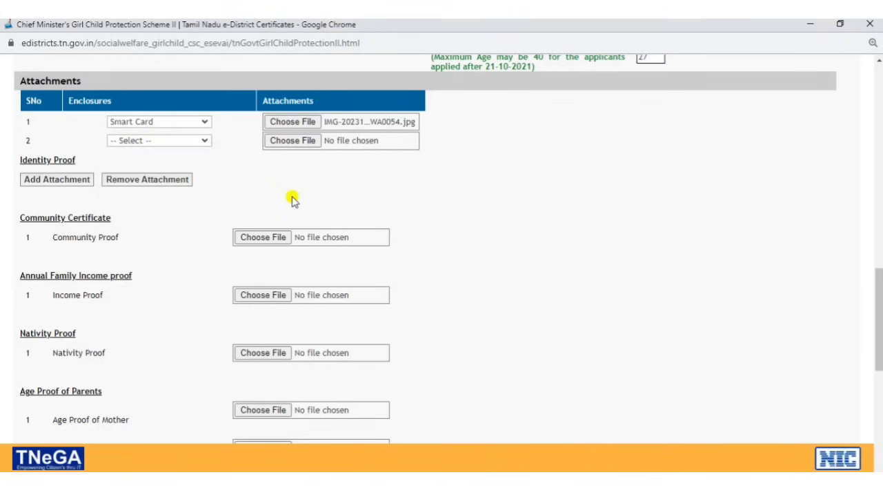
click(185, 180)
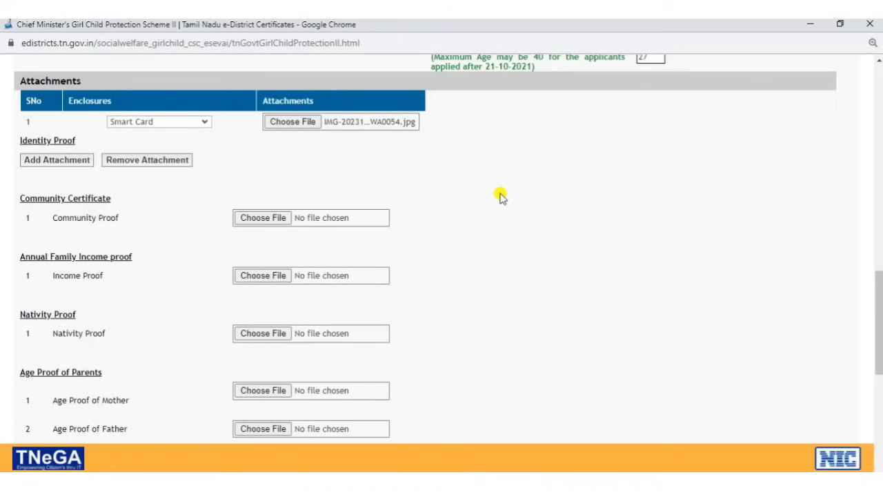
Add one age proof attachment row for the first child and one for the second child.
scroll(501, 197, down, 1)
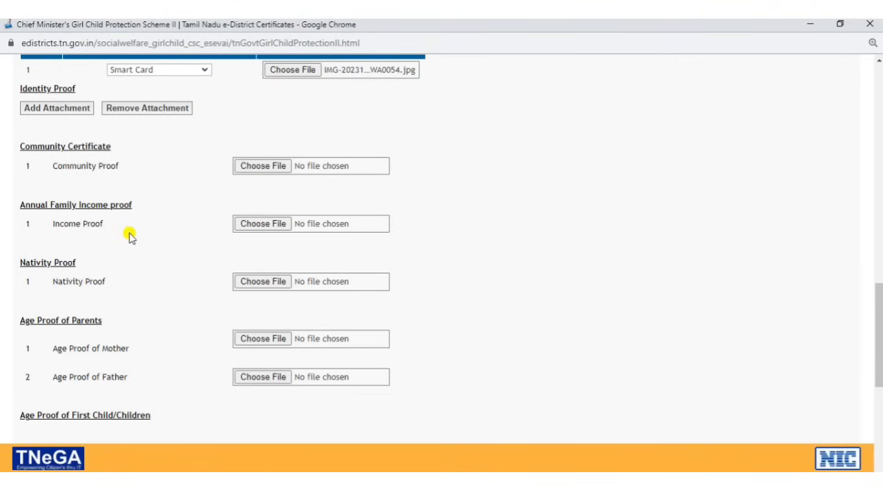
scroll(148, 248, down, 3)
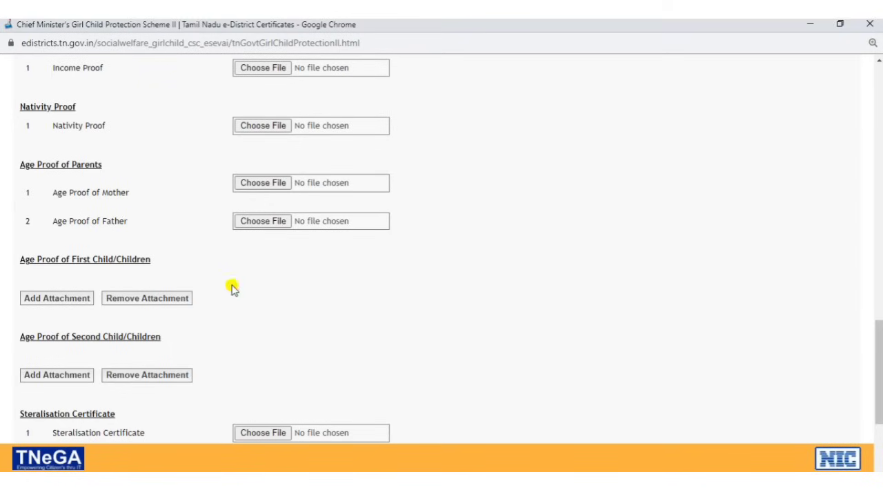
scroll(232, 289, down, 1)
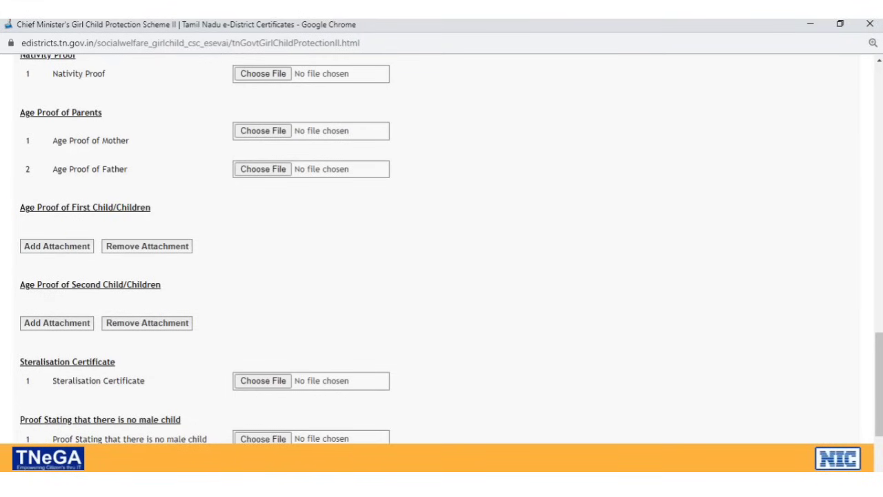
click(78, 247)
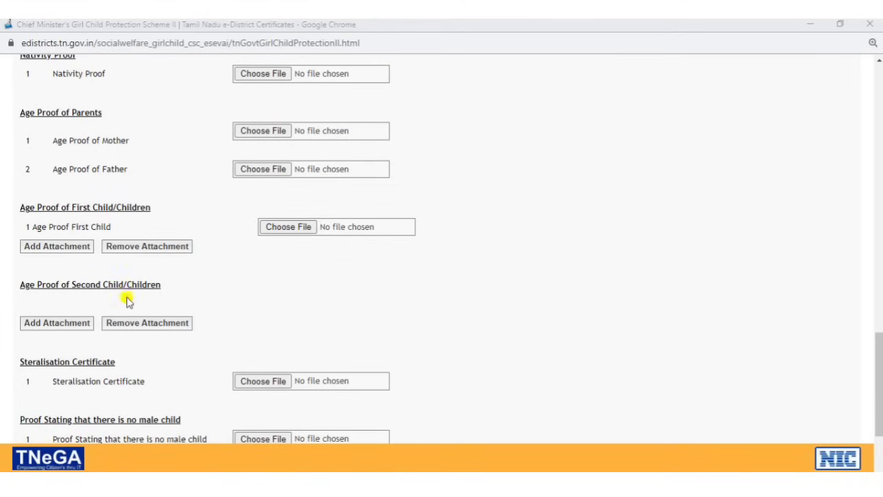
click(76, 318)
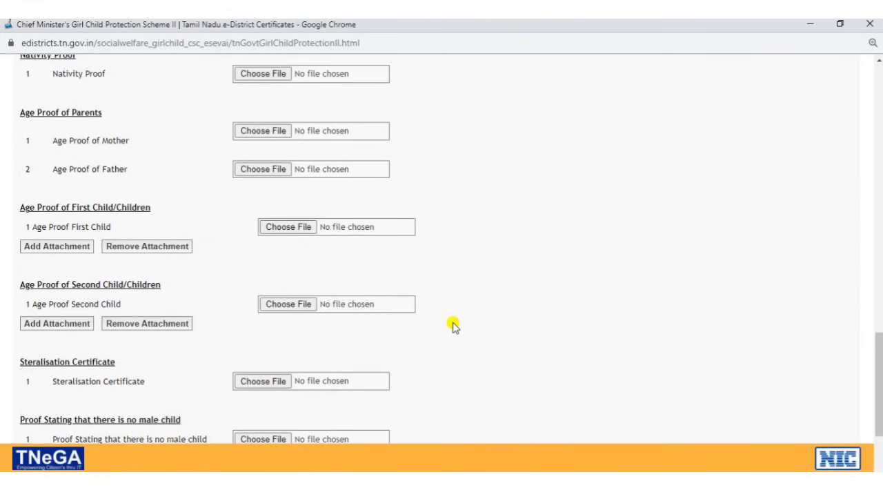
Submit the completed Girl Child Protection Scheme II application.
scroll(454, 326, down, 2)
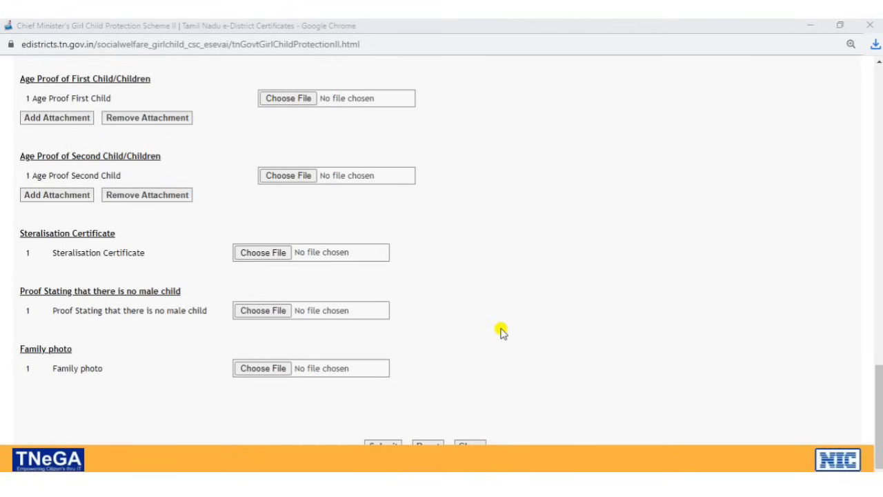
scroll(501, 332, down, 1)
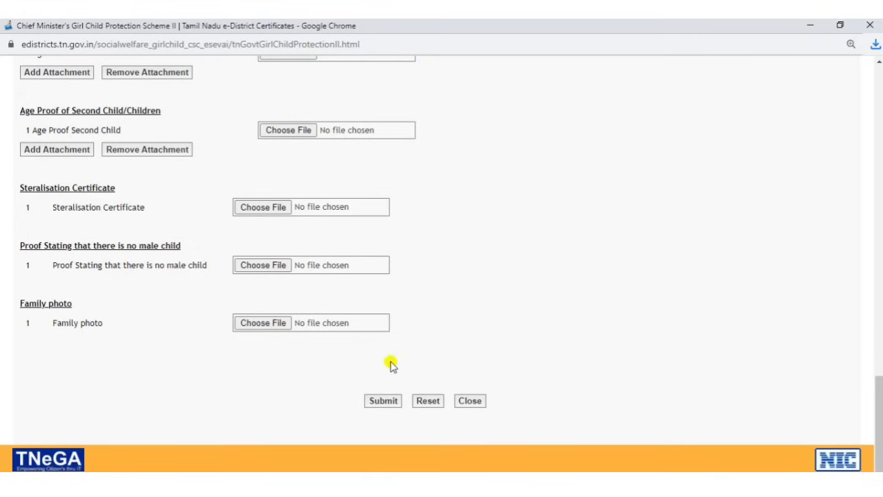
click(383, 400)
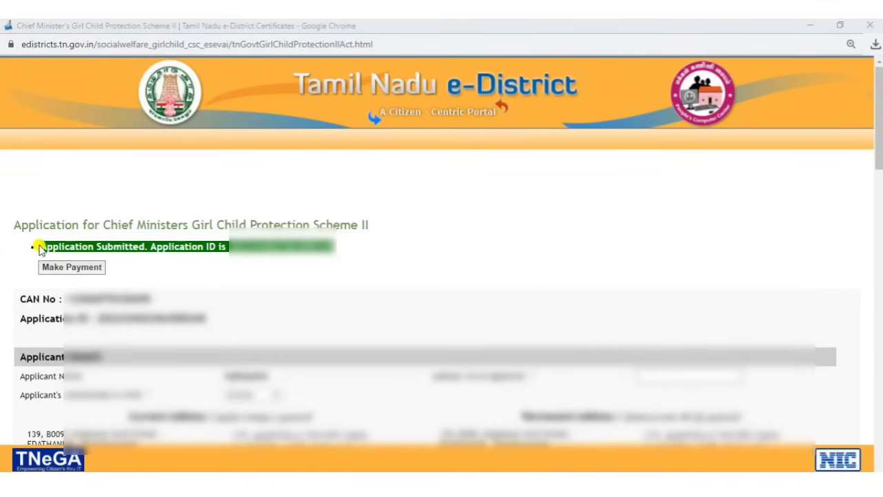
Copy the application ID from the application submission message.
click(243, 236)
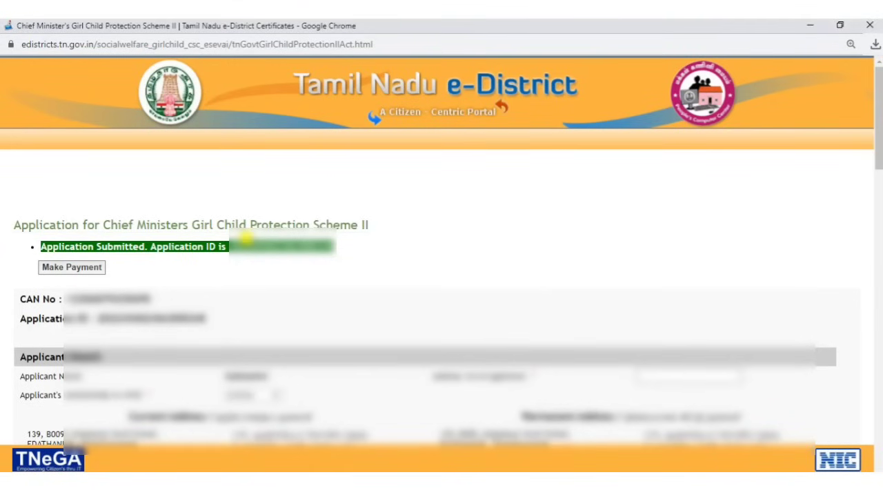
drag(227, 246, 338, 251)
right_click(320, 242)
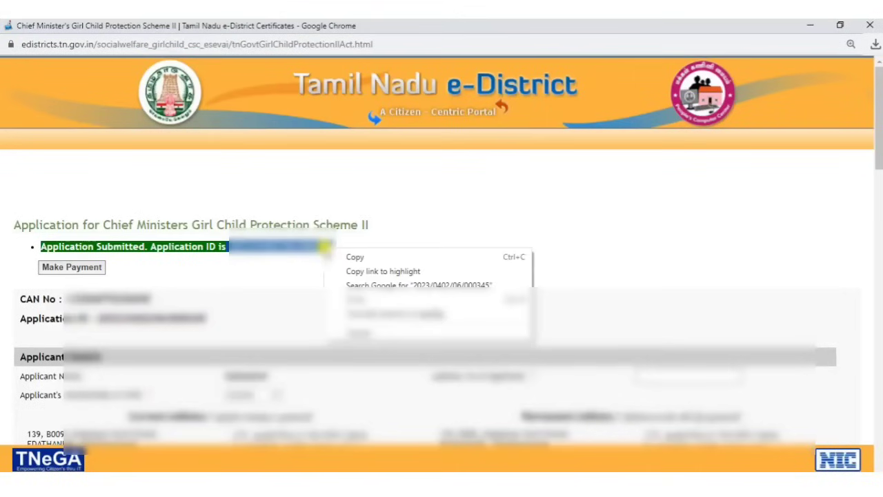
click(337, 256)
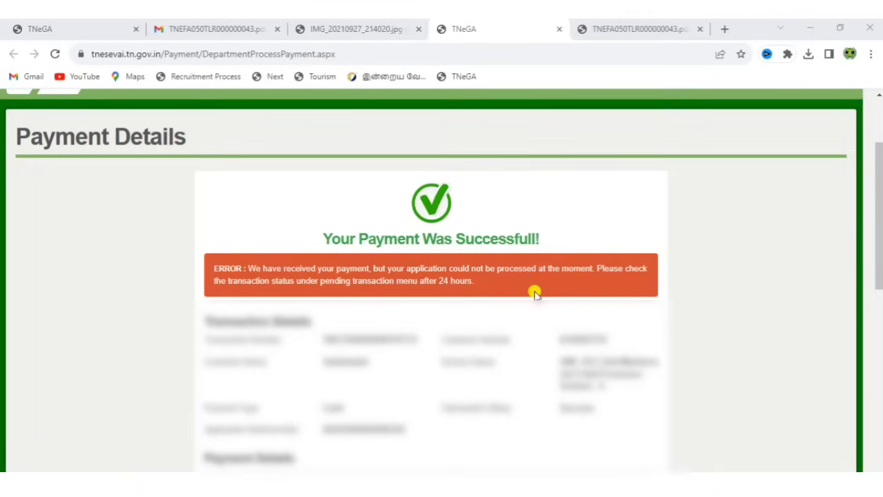
Return to the Payment Details page and select the application reference number in the transaction details for copying.
click(664, 25)
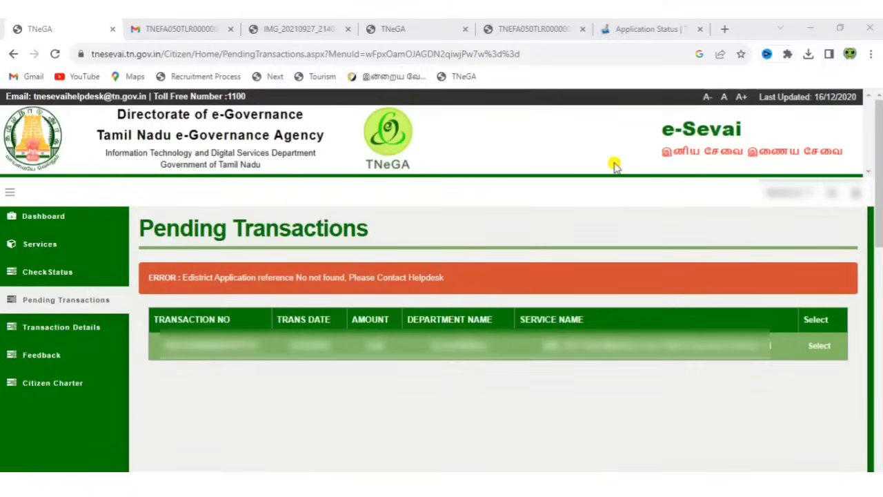
click(397, 28)
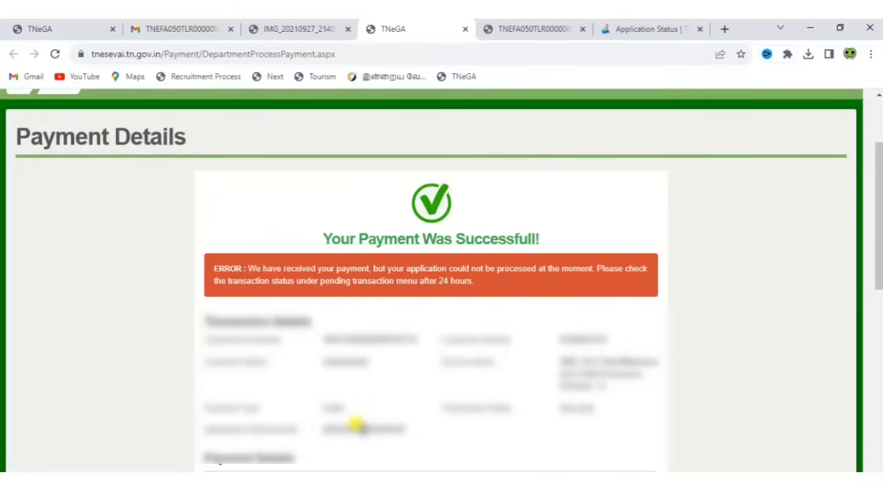
drag(321, 425, 406, 431)
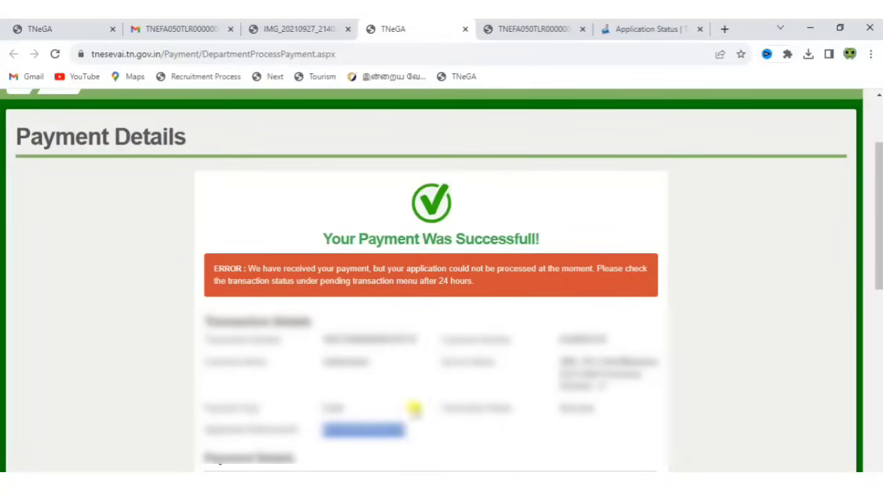
Look up the application's status by Application Id, entering the application ID, the applicant's name and the captcha code.
click(646, 27)
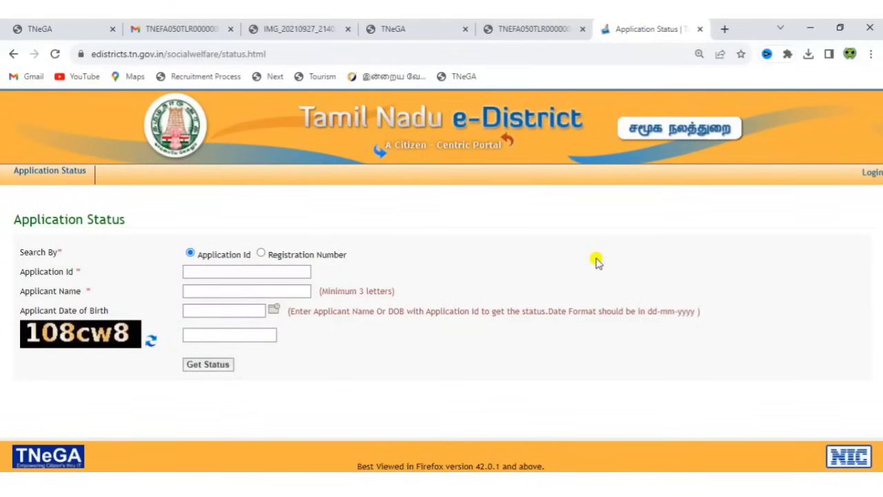
click(202, 269)
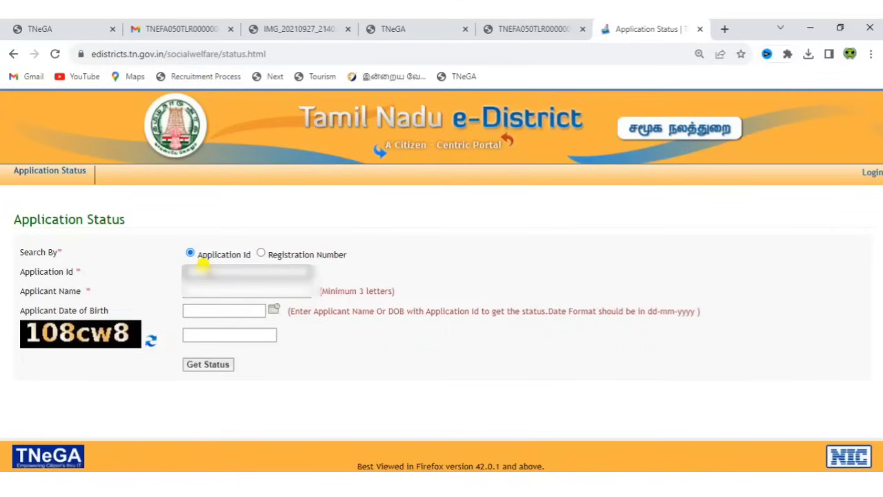
click(211, 290)
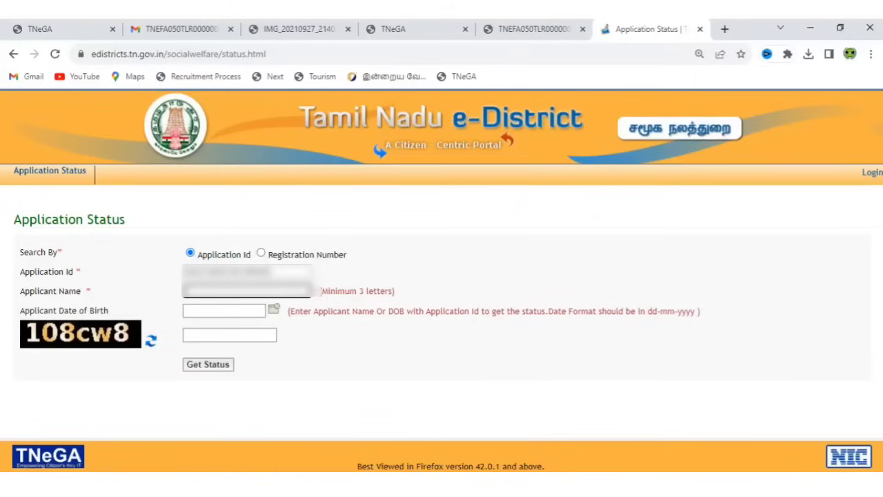
click(240, 288)
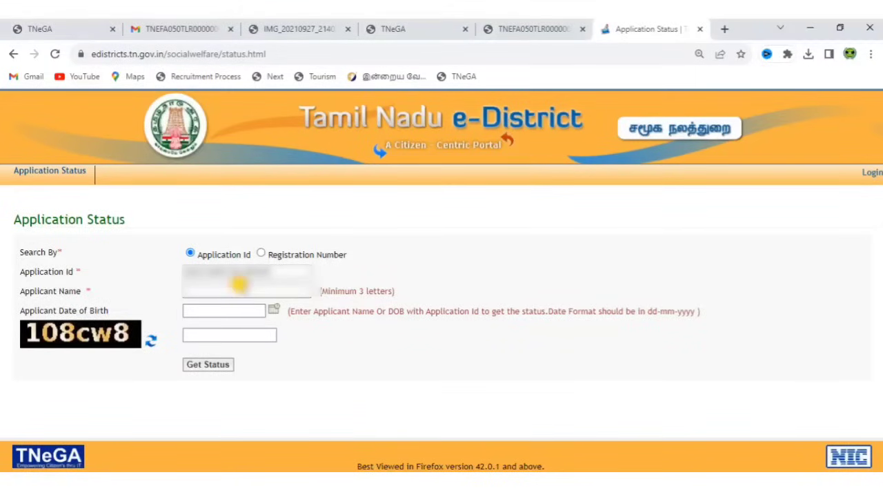
click(230, 335)
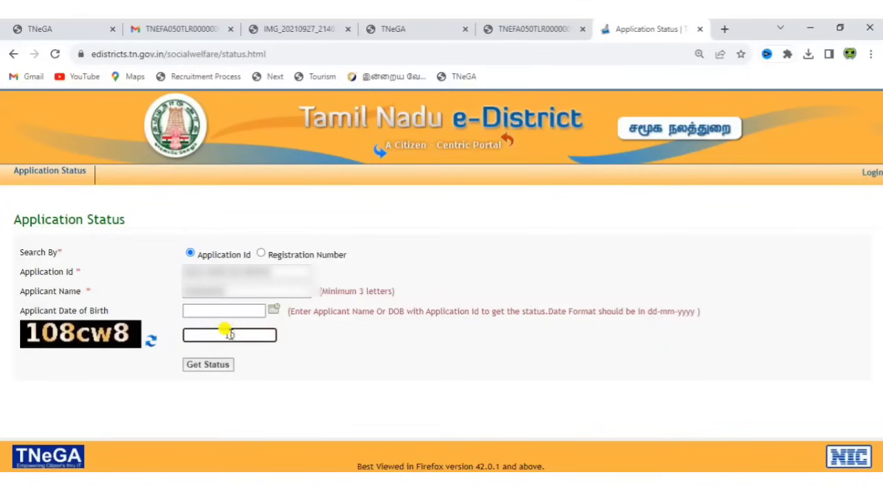
text(108cw8)
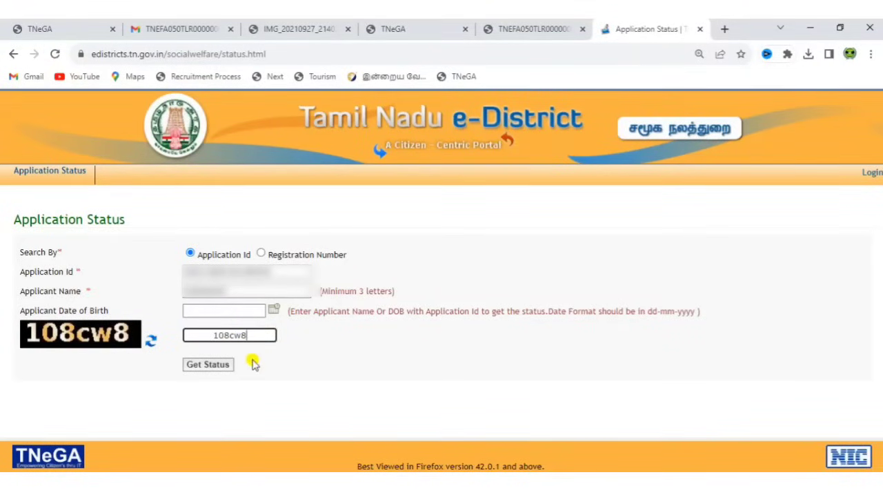
key(Return)
scroll(442, 241, down, 3)
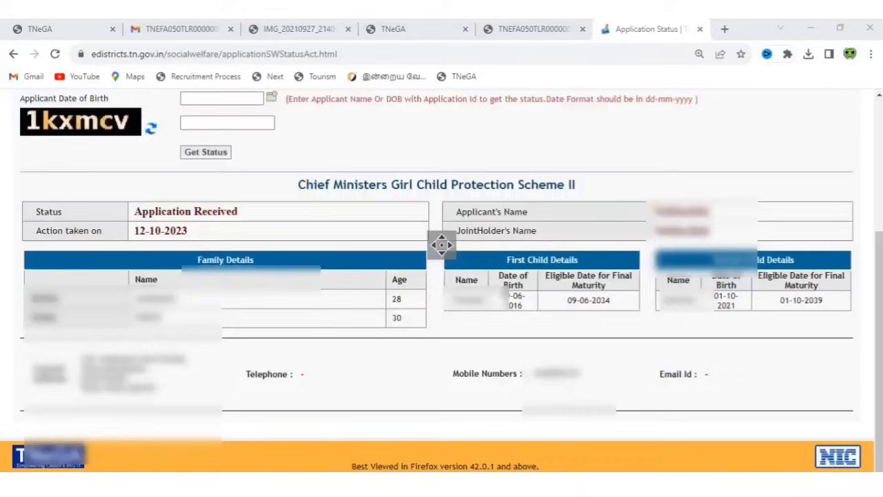